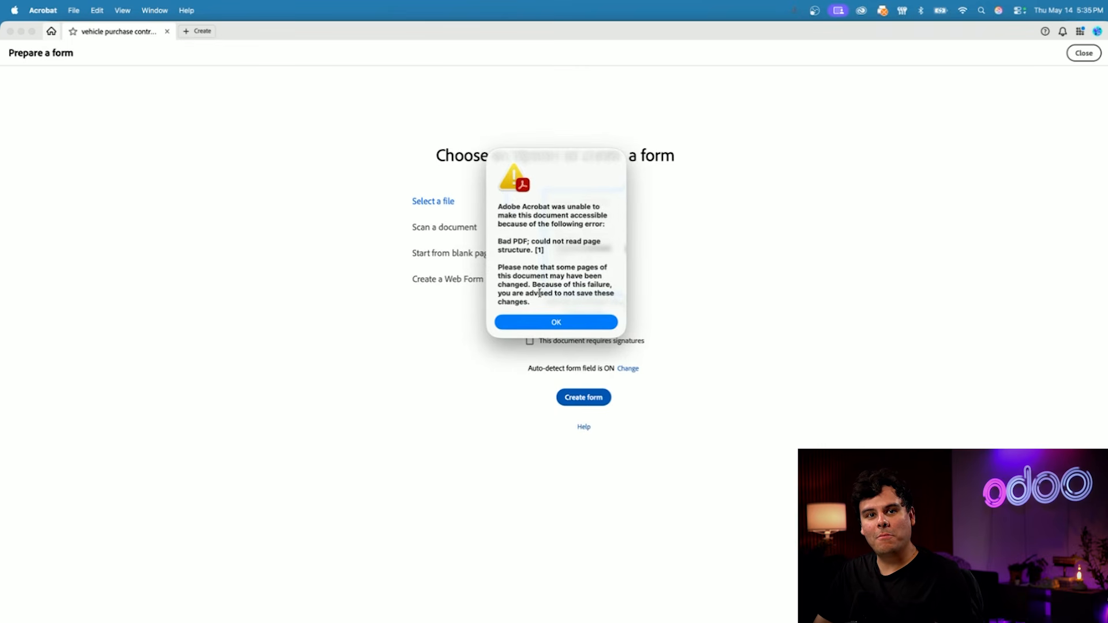
Dismiss the accessibility error and place a text field beside Name in the Buyer's Contact Information box.
click(549, 324)
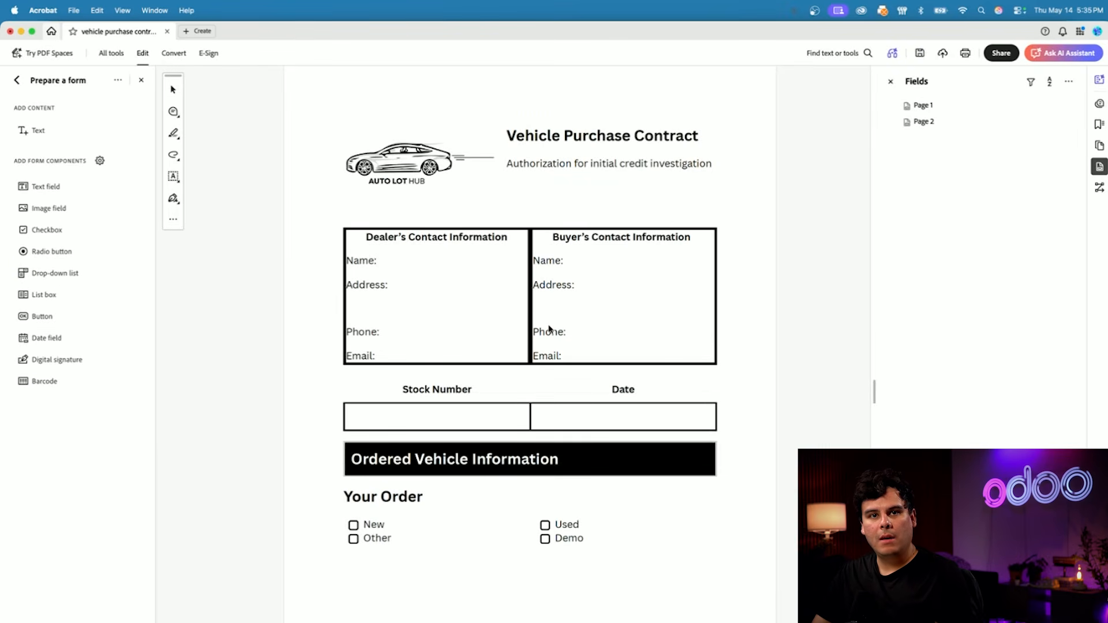
click(40, 187)
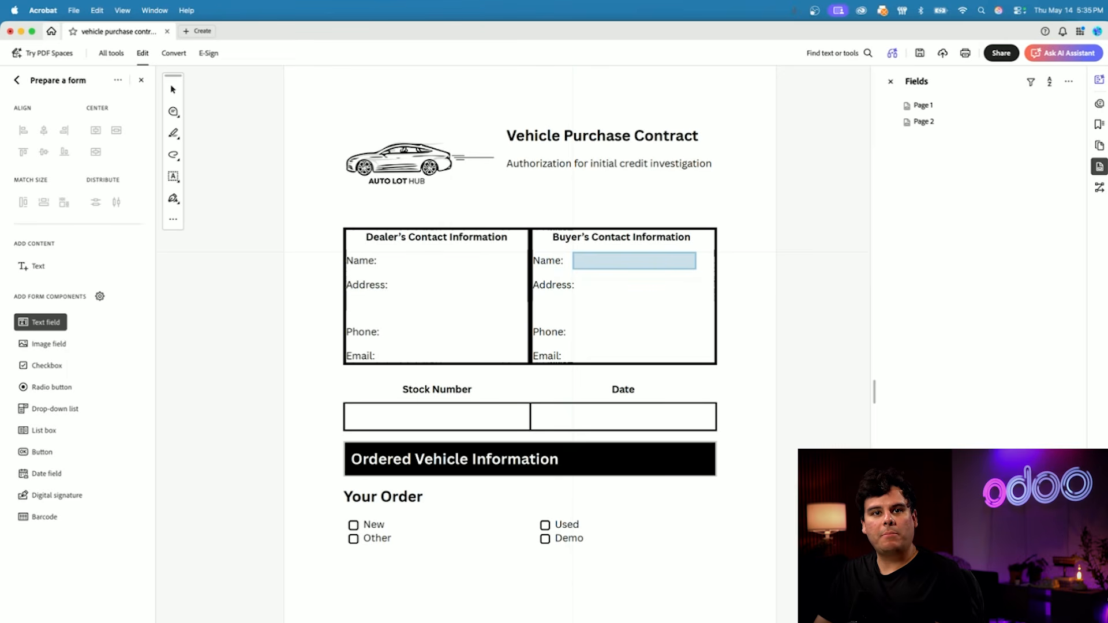
click(574, 254)
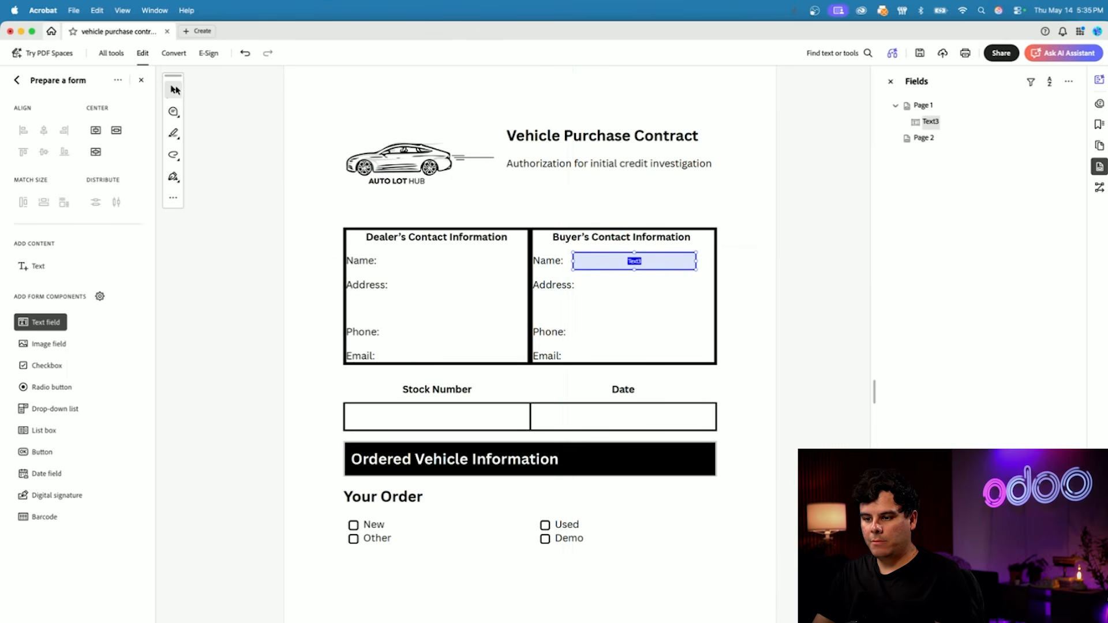
click(173, 90)
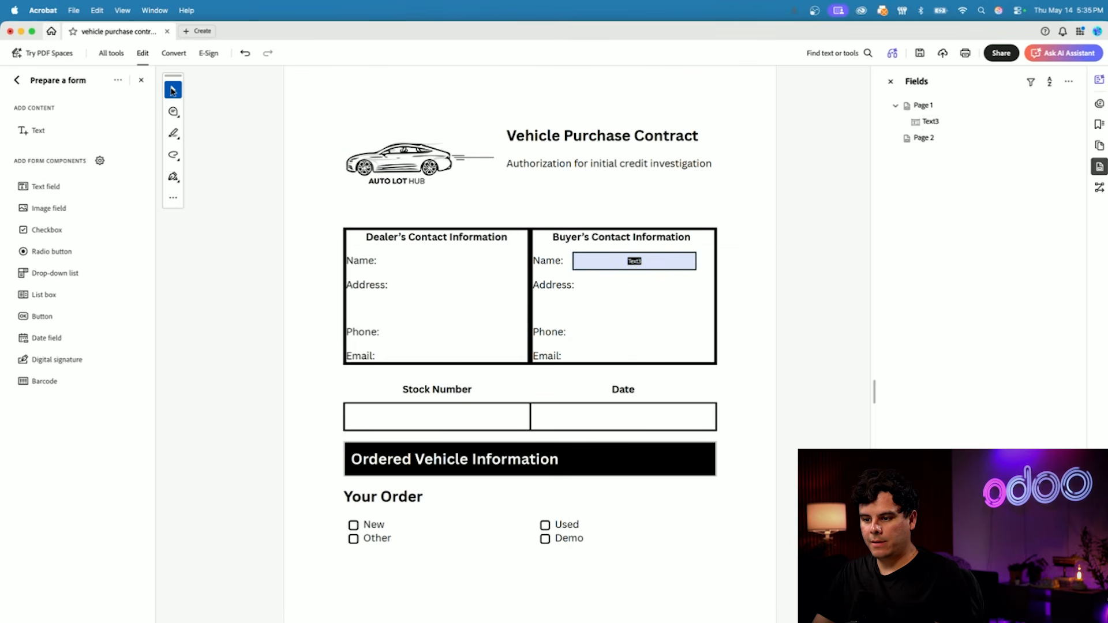
Rename the buyer's name text field as partner_id_name in its properties.
click(654, 262)
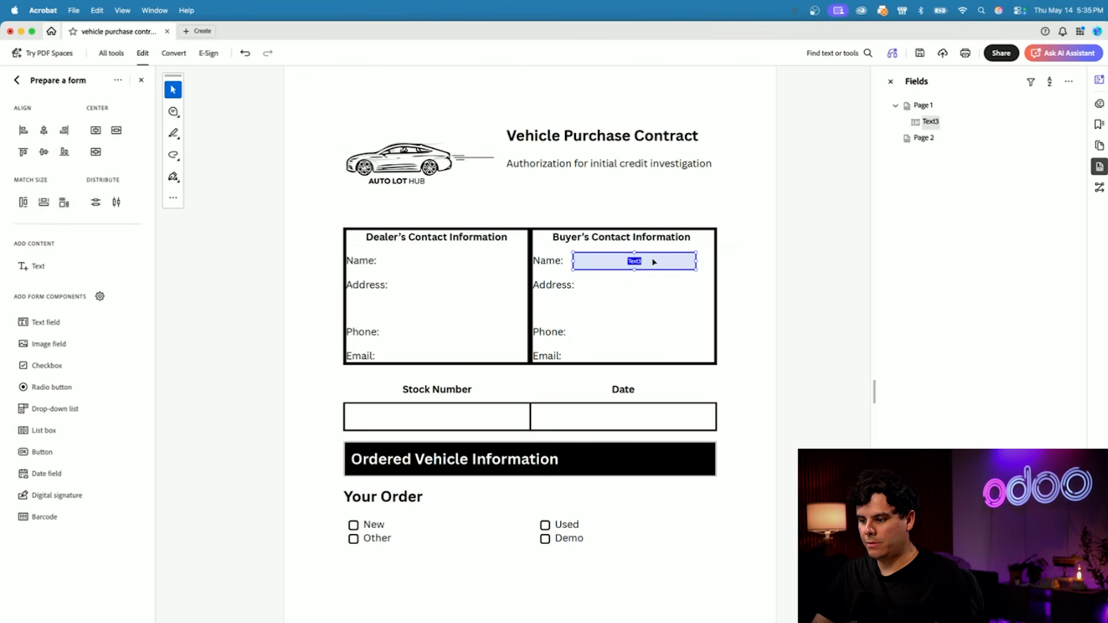
double_click(653, 262)
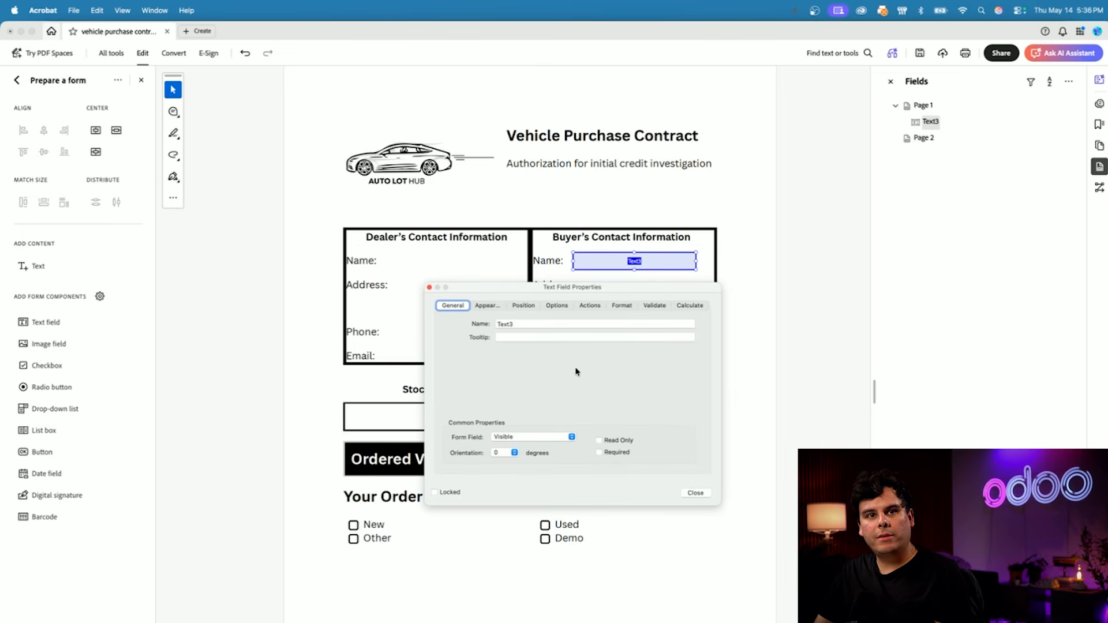
double_click(518, 324)
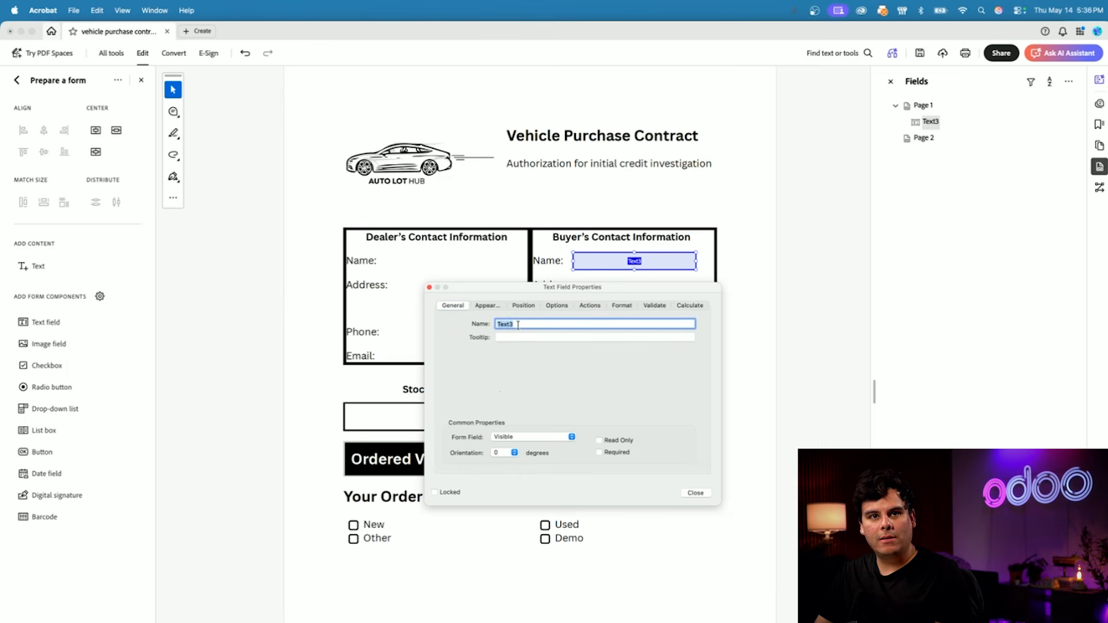
text(partner)
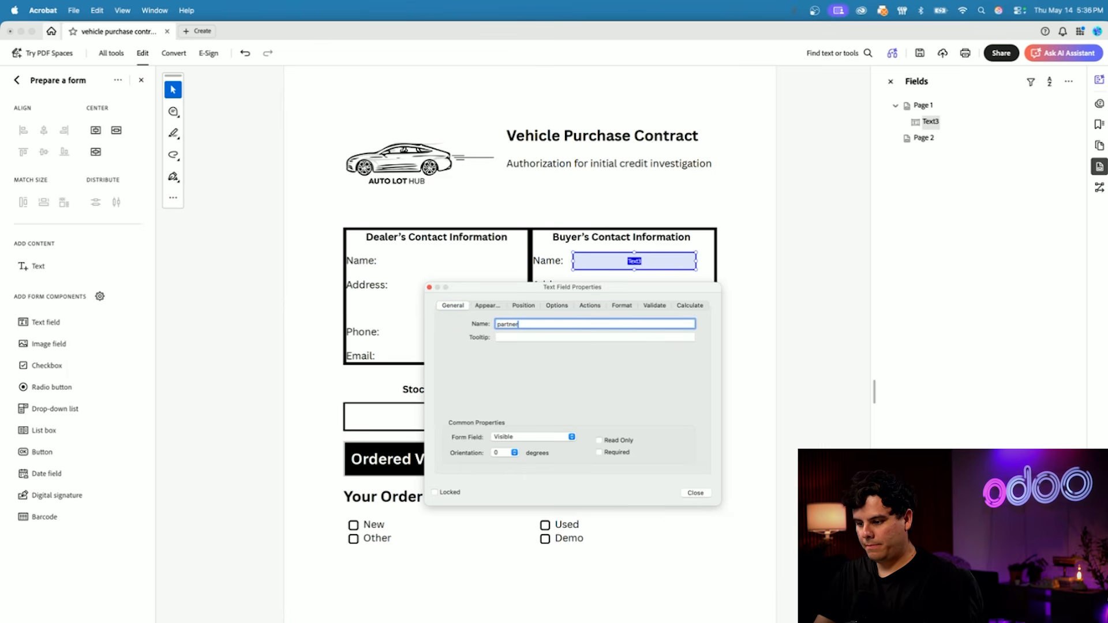
text(_id)
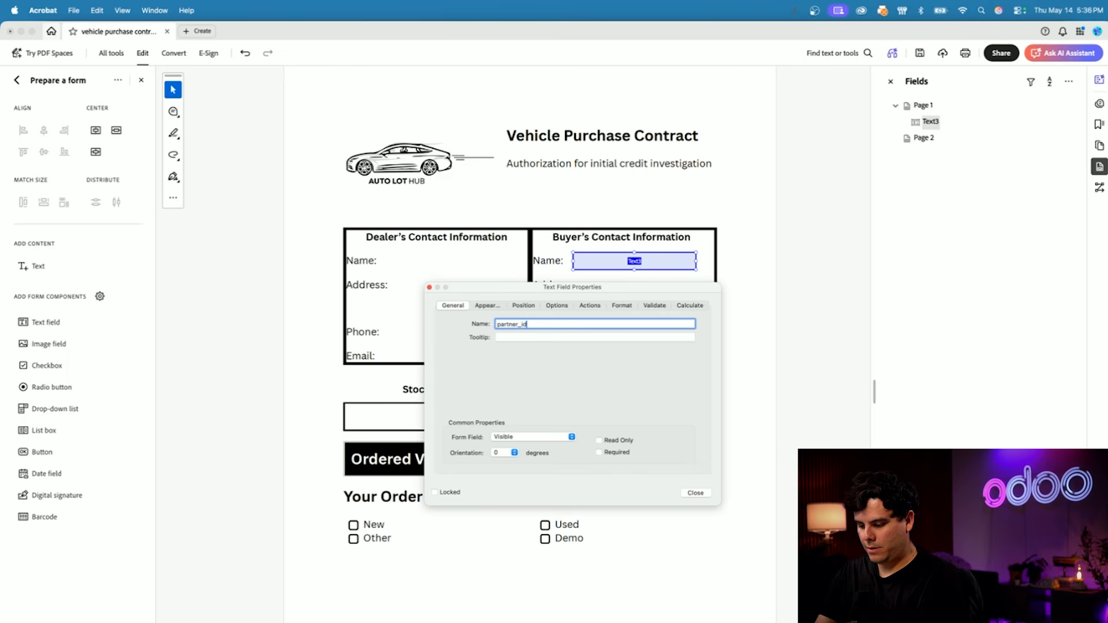
text(_name)
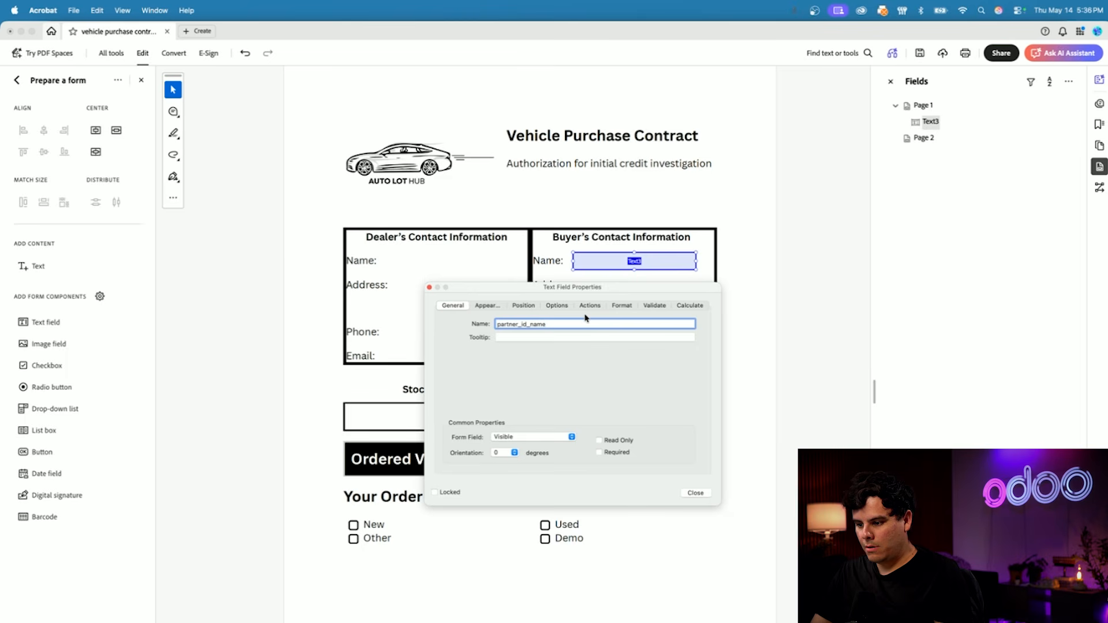
Set the font of the buyer's name field to Arial Black in its appearance properties.
click(487, 306)
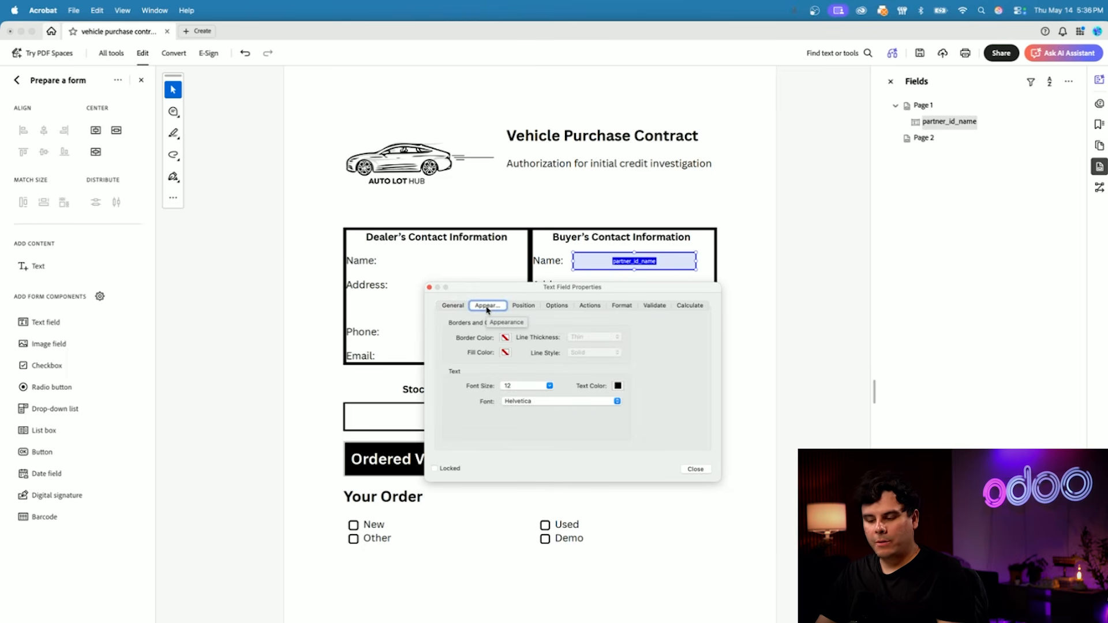
click(563, 401)
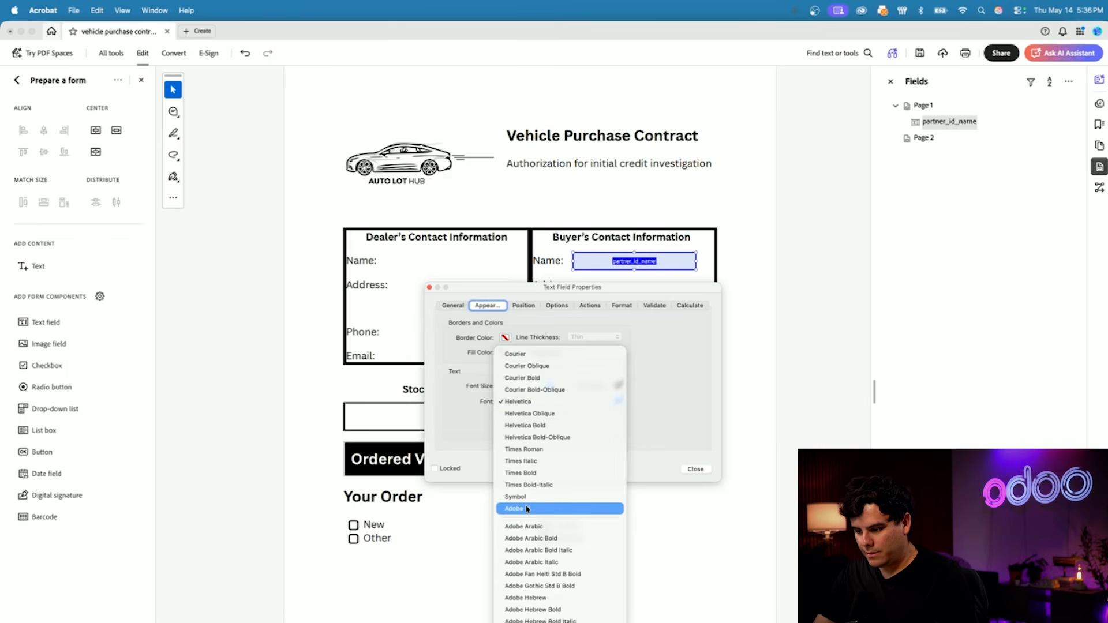
scroll(540, 560, down, 5)
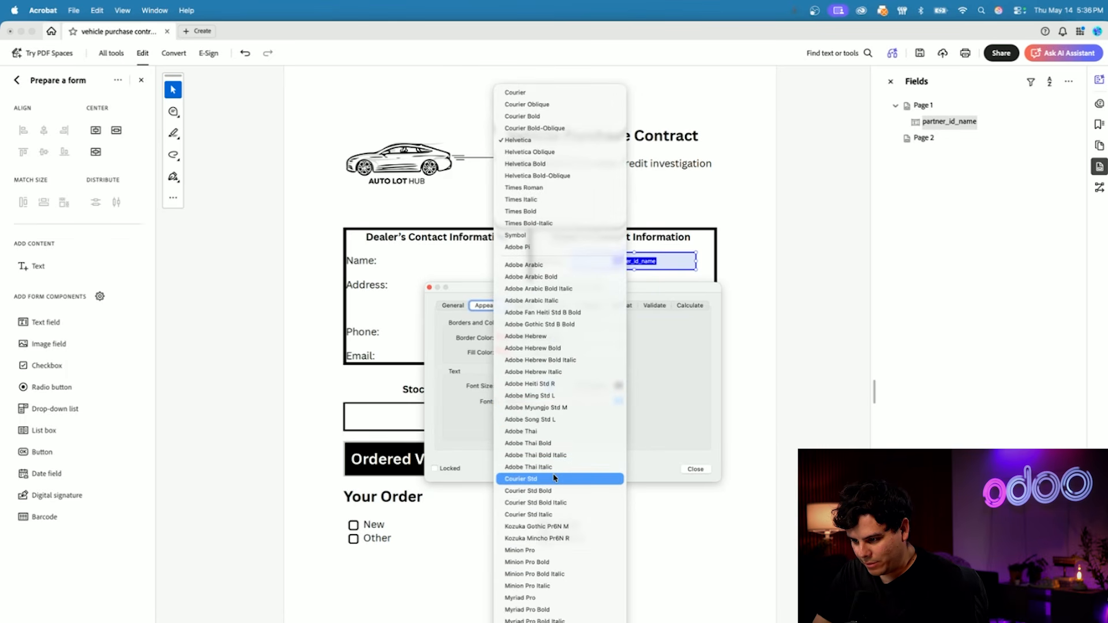
scroll(561, 452, down, 3)
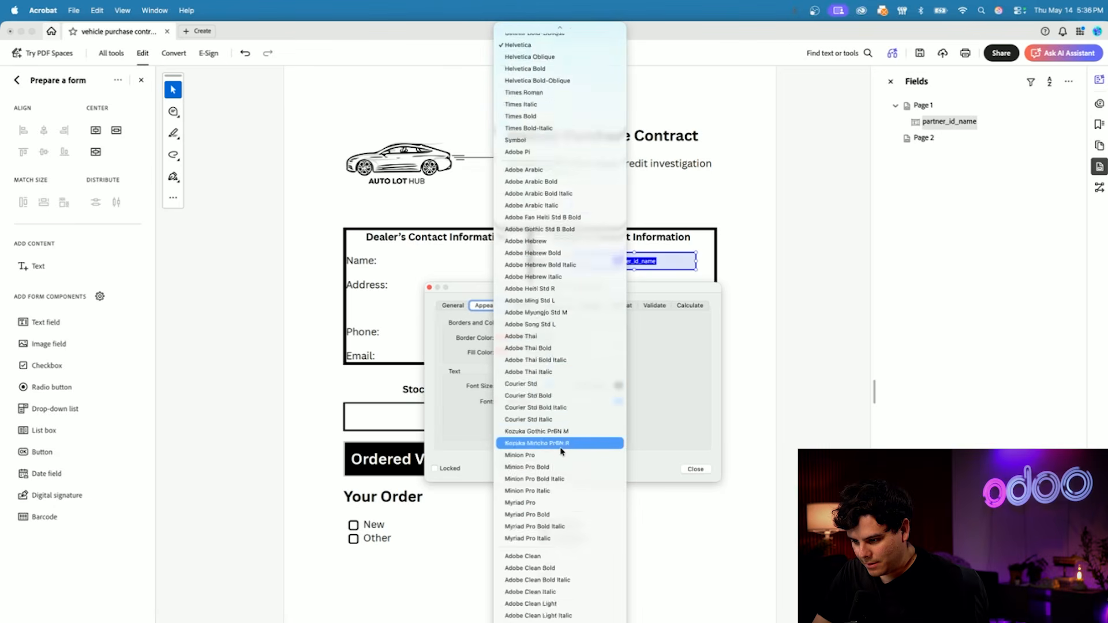
scroll(556, 506, down, 5)
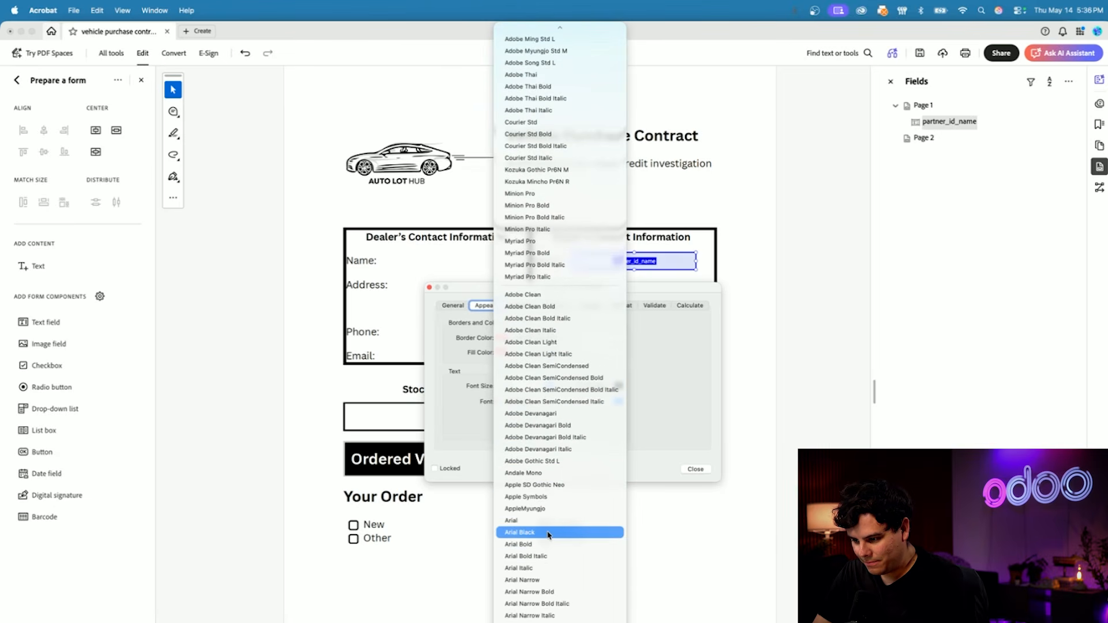
click(549, 534)
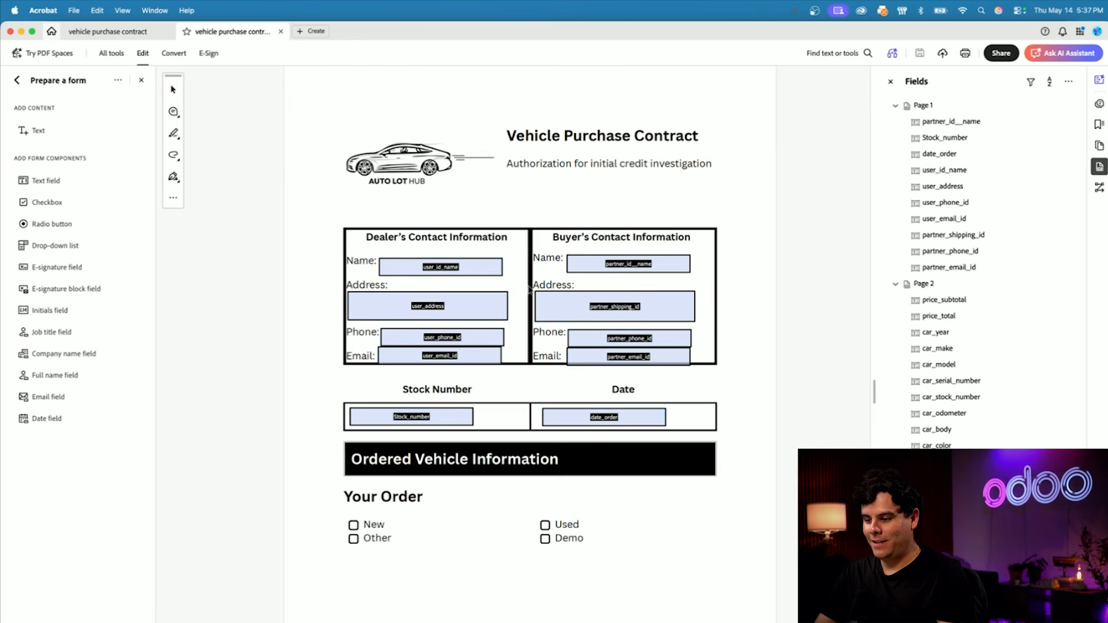
click(621, 296)
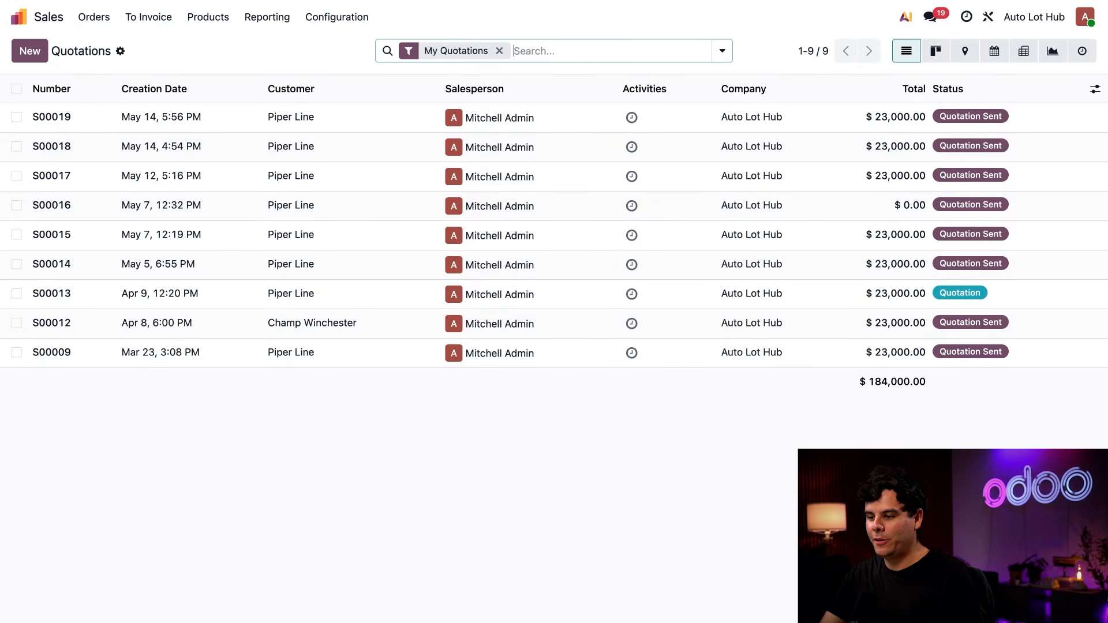
Switch to Odoo Sales and review the Quotations & Orders settings, including the PDF Quote builder option.
click(335, 17)
click(334, 44)
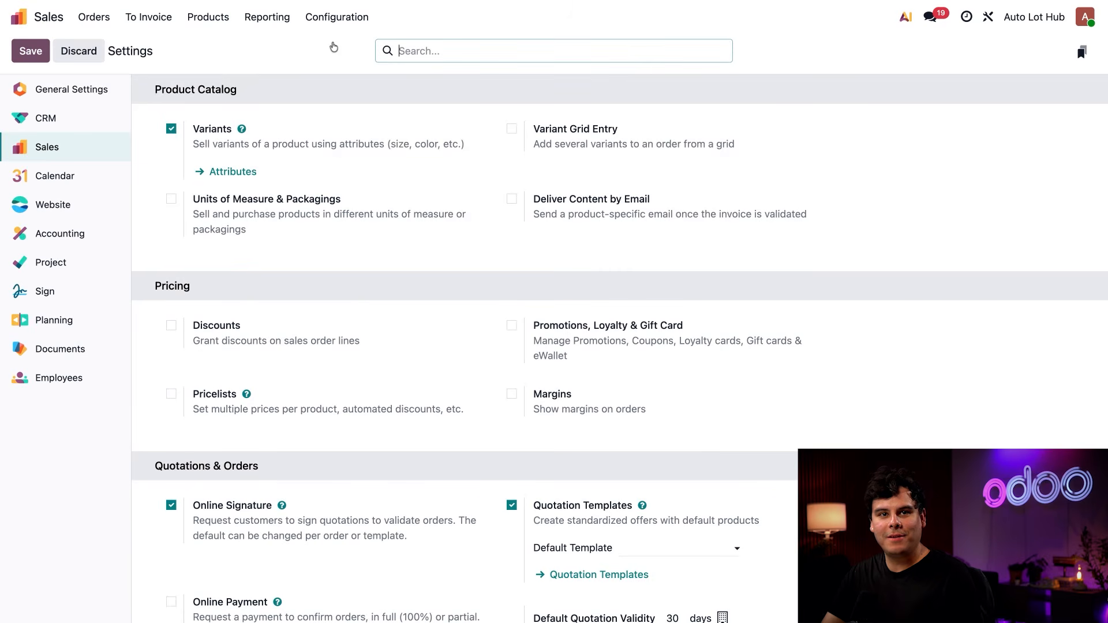
scroll(406, 346, down, 7)
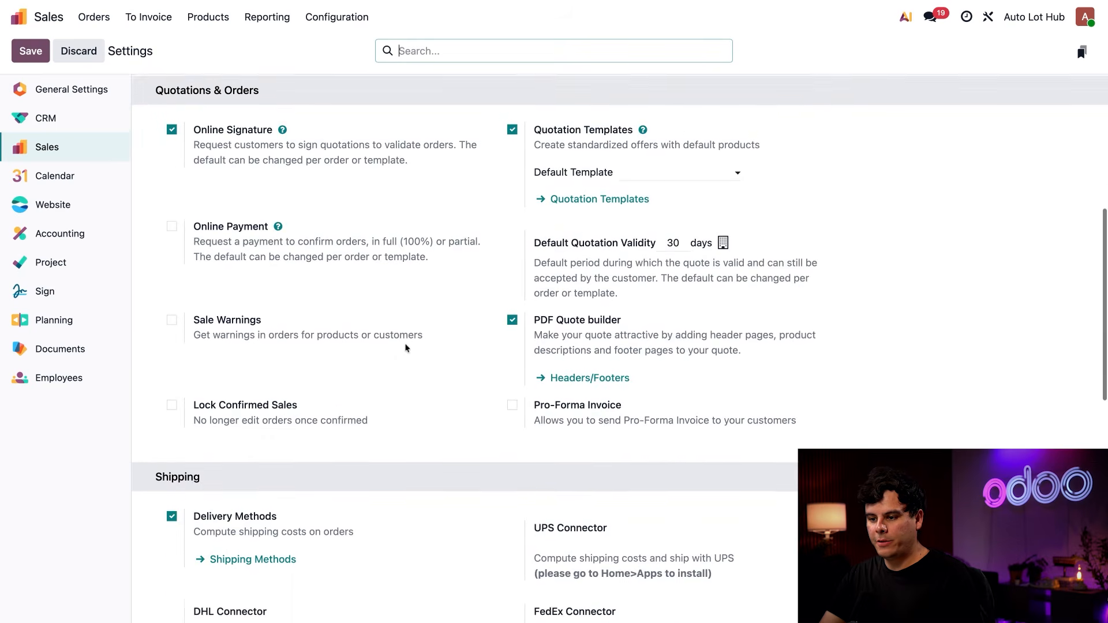
scroll(487, 294, up, 1)
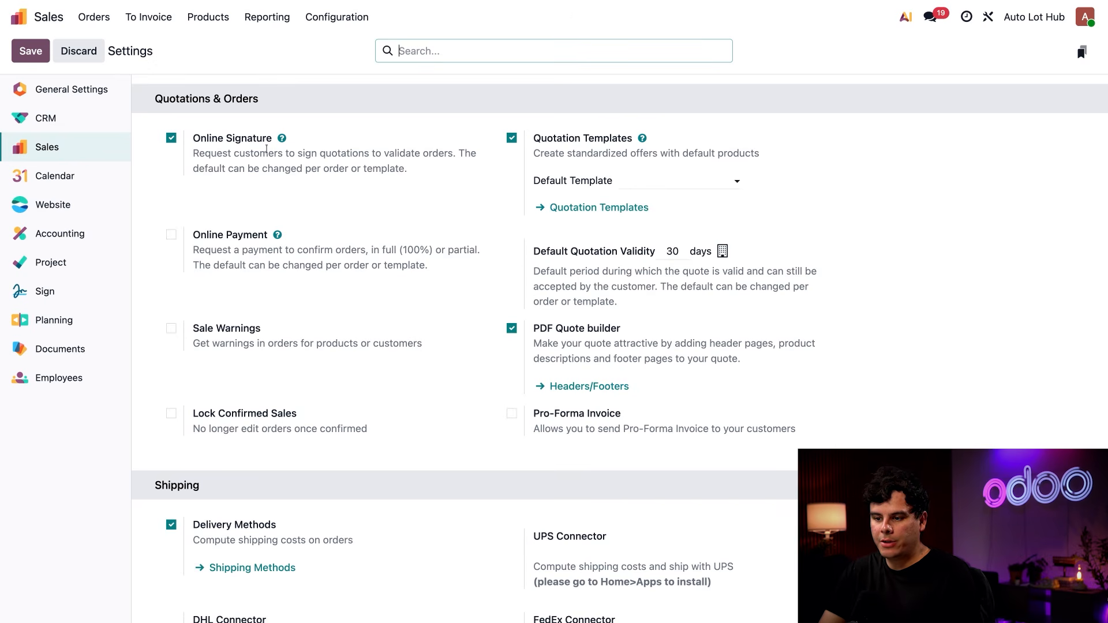
Activate the standard developer mode from the Developer Tools section of the General Settings.
click(53, 90)
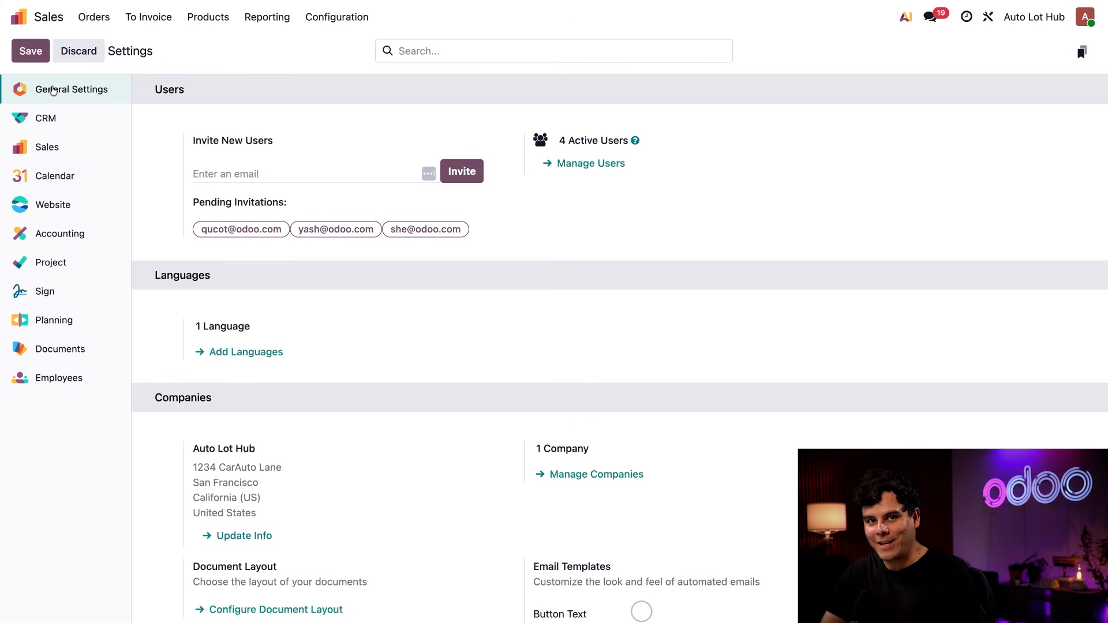
scroll(333, 372, down, 8)
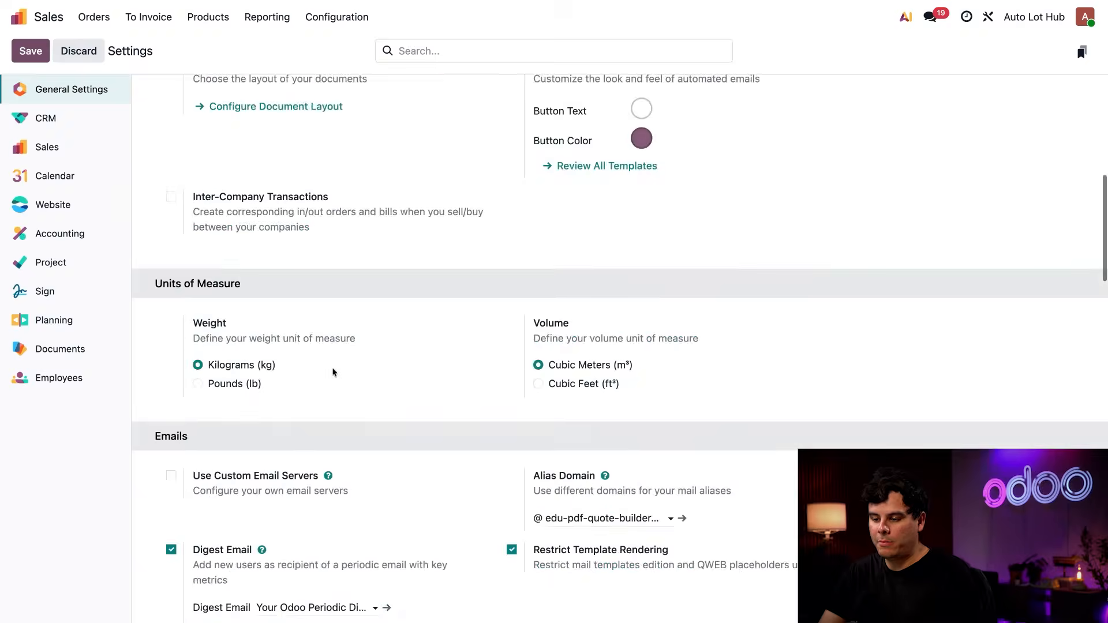
scroll(333, 372, down, 10)
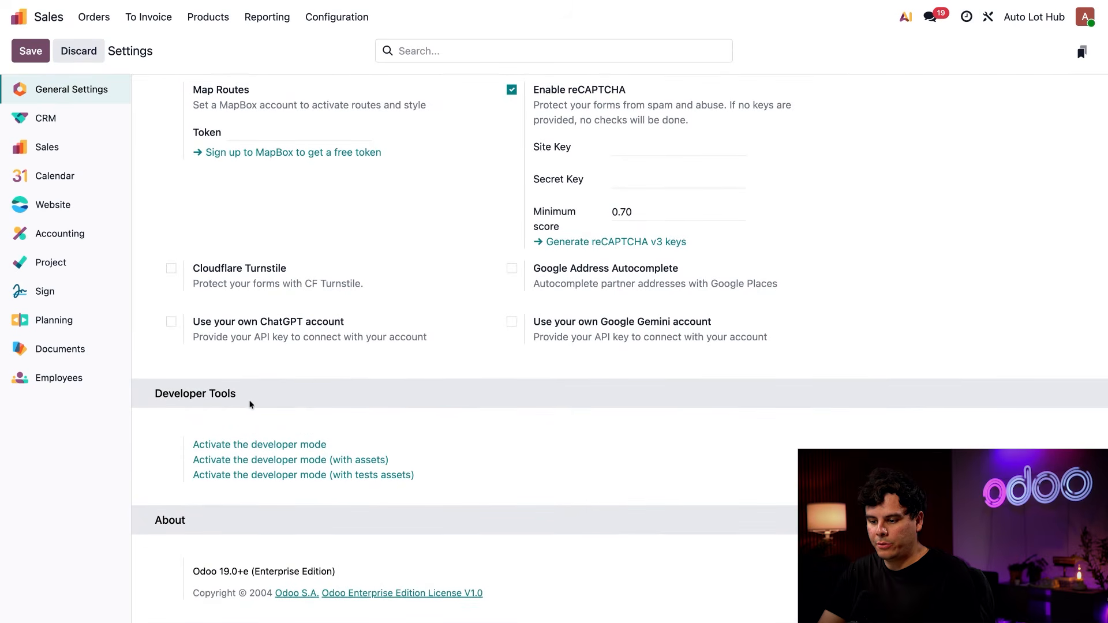
click(251, 446)
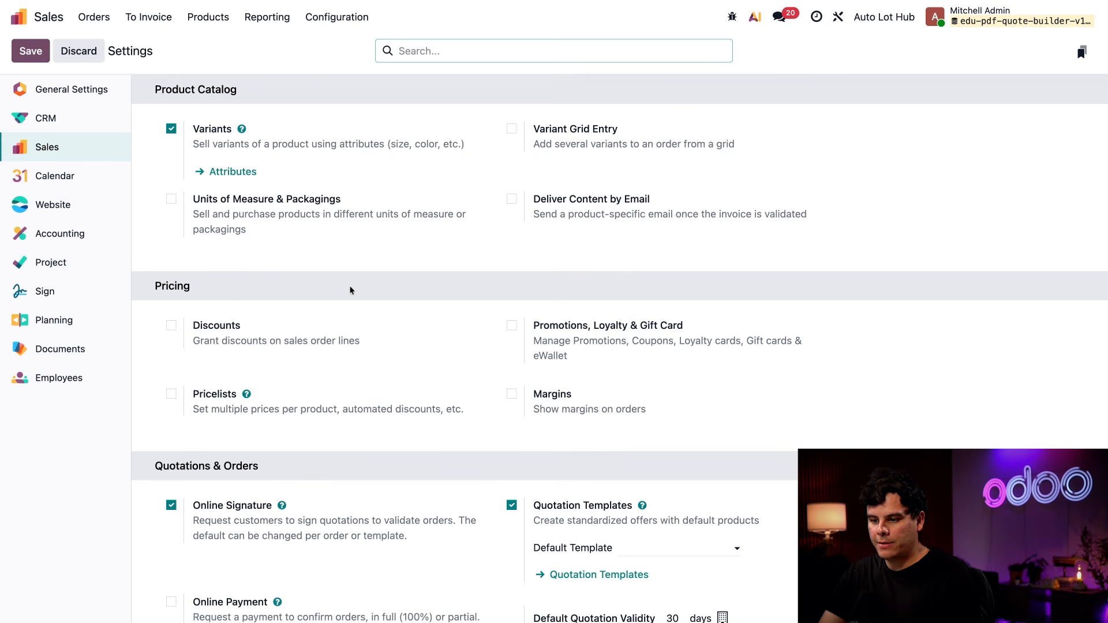
Open the Headers/Footers documents of the PDF Quote builder from the Sales settings.
scroll(569, 309, down, 6)
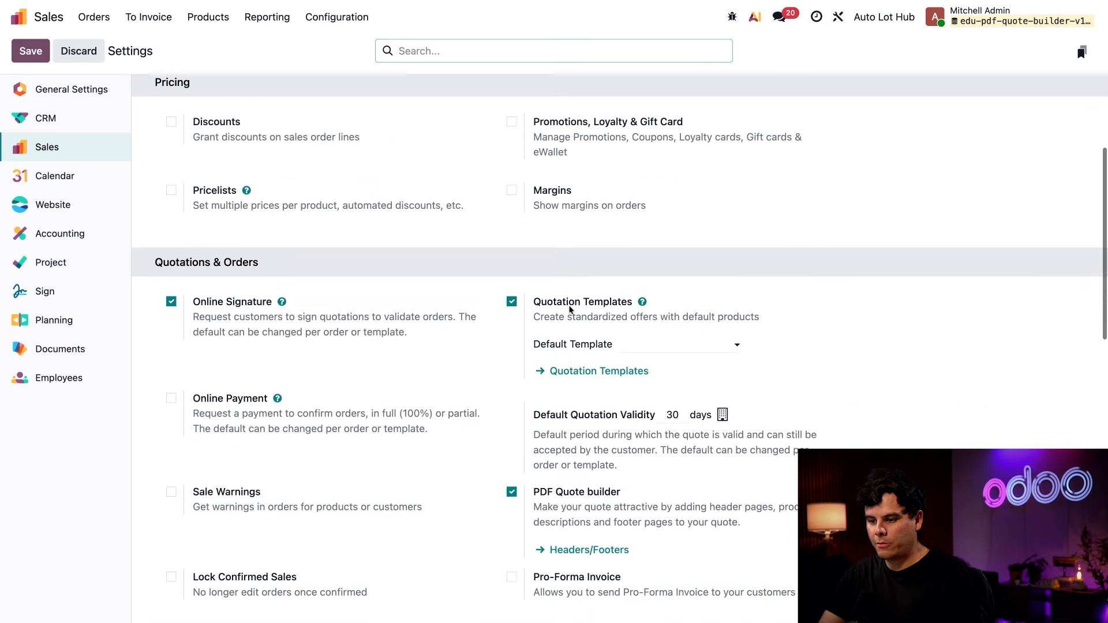
scroll(497, 280, down, 1)
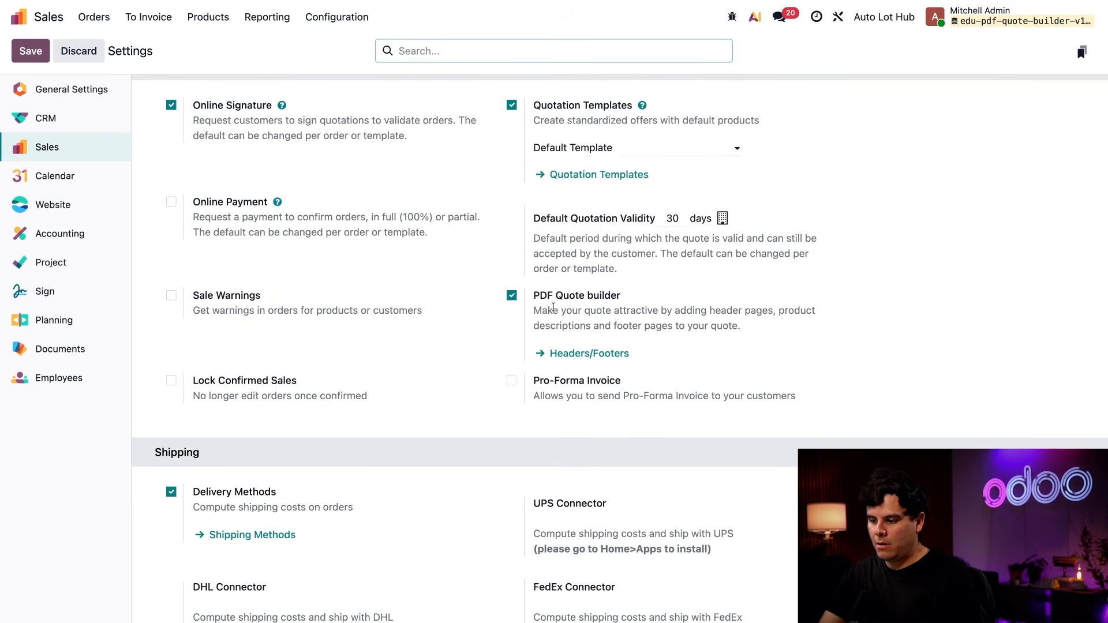
click(567, 354)
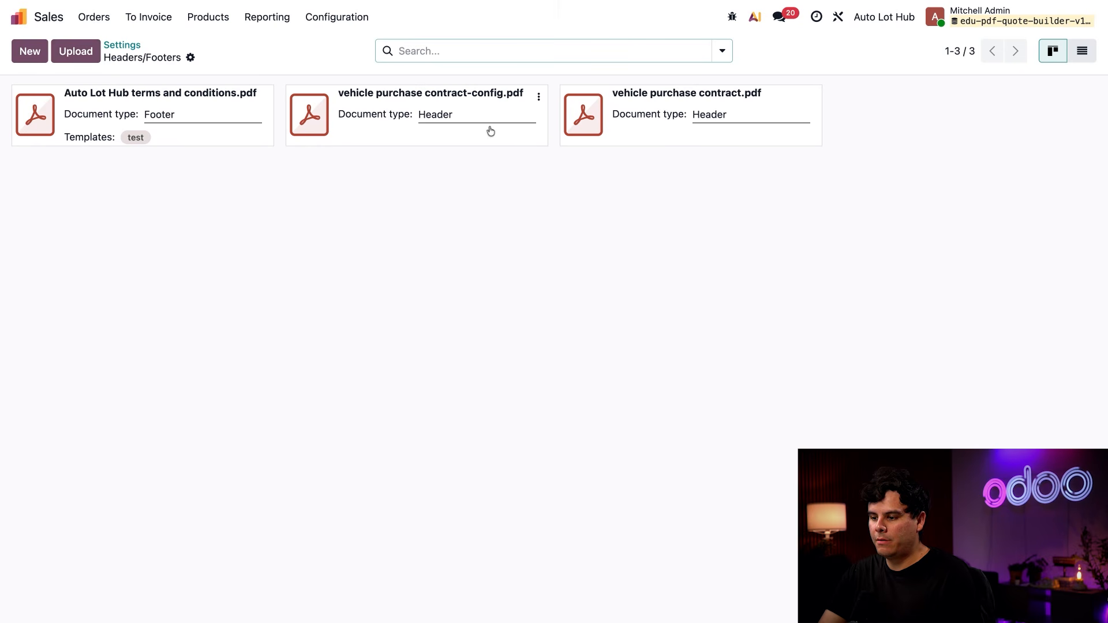
Open the vehicle purchase contract-config.pdf document for editing and check its available document types.
click(540, 98)
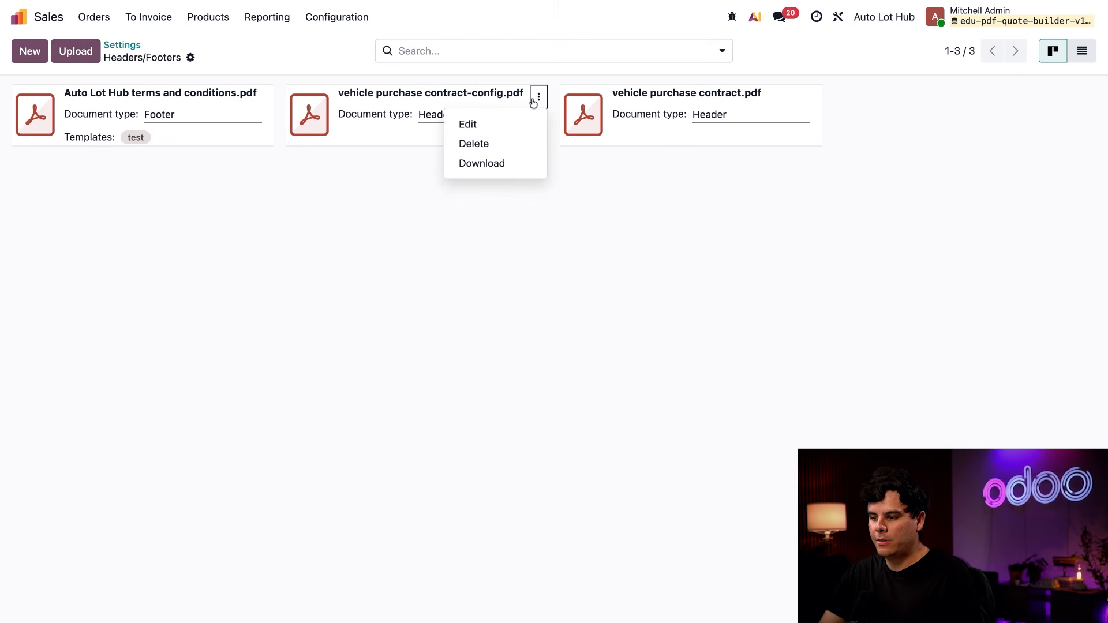
click(497, 121)
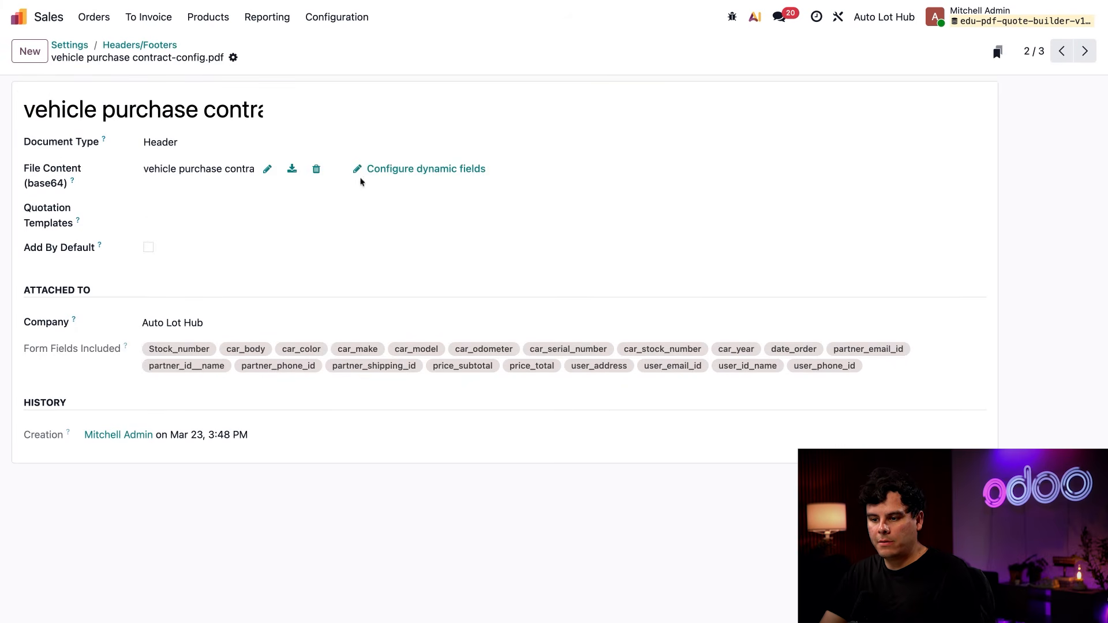
click(218, 140)
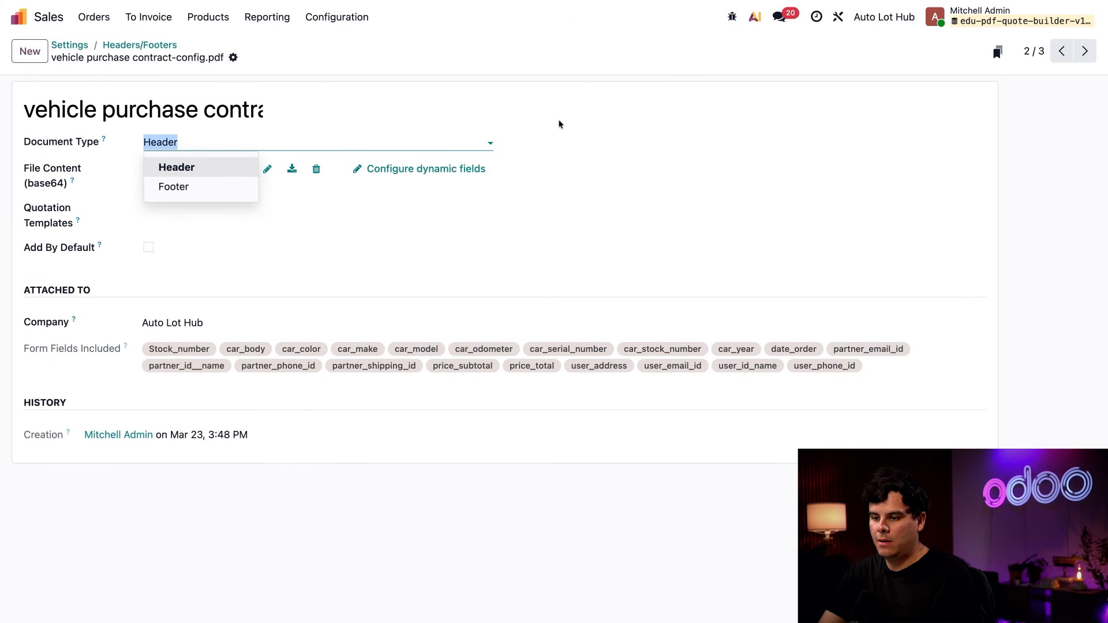
click(558, 140)
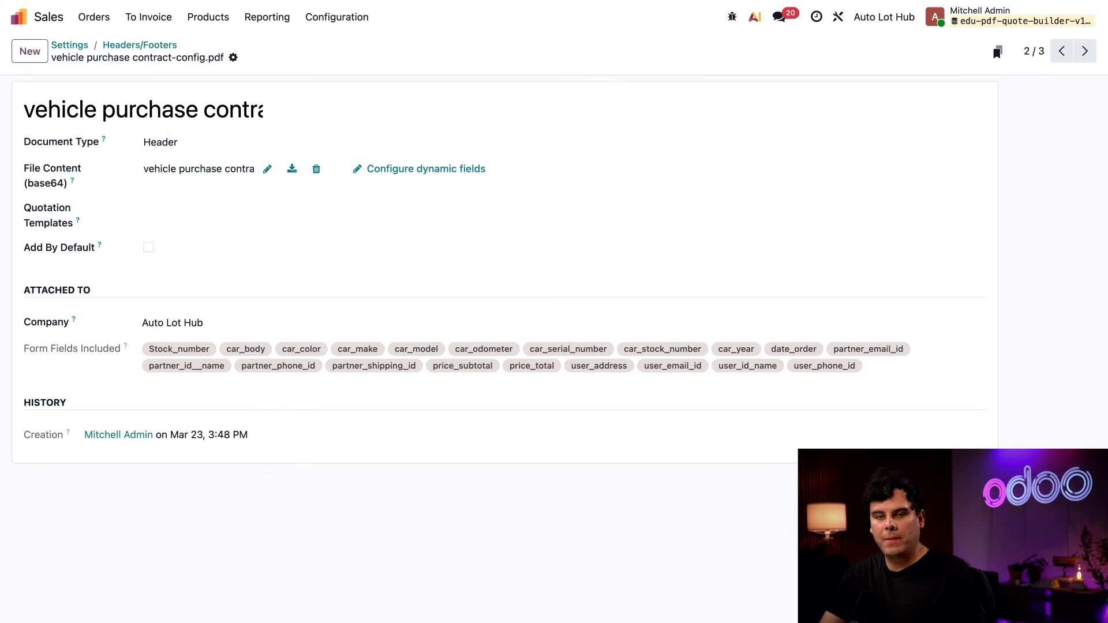
Examine the dynamic form fields of the contract and their mapped paths, and return to the document's form.
click(410, 171)
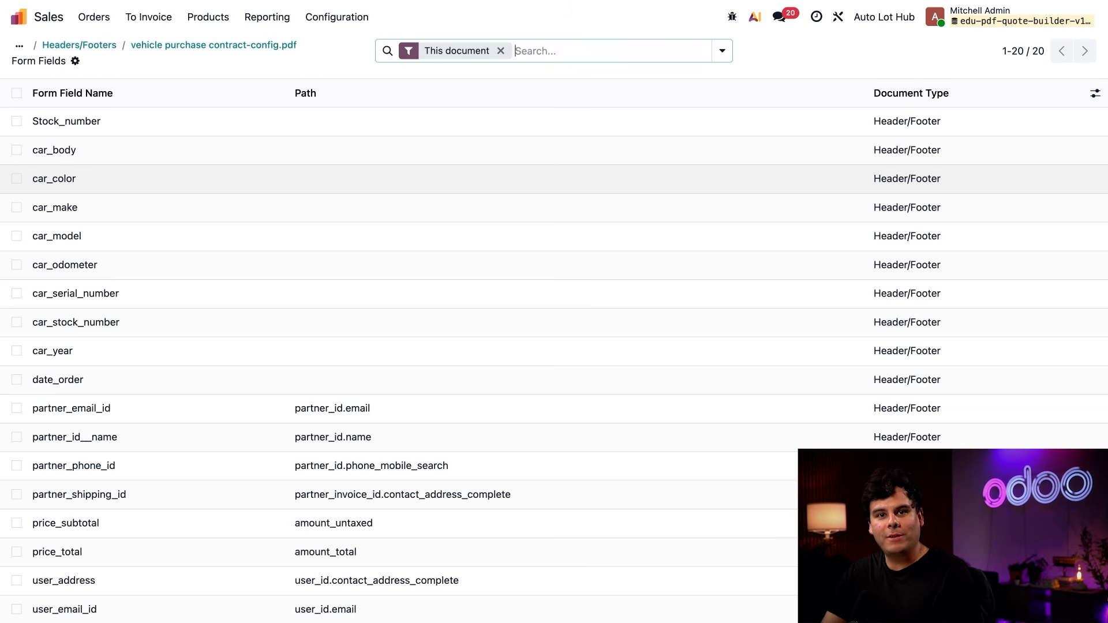
scroll(415, 243, down, 2)
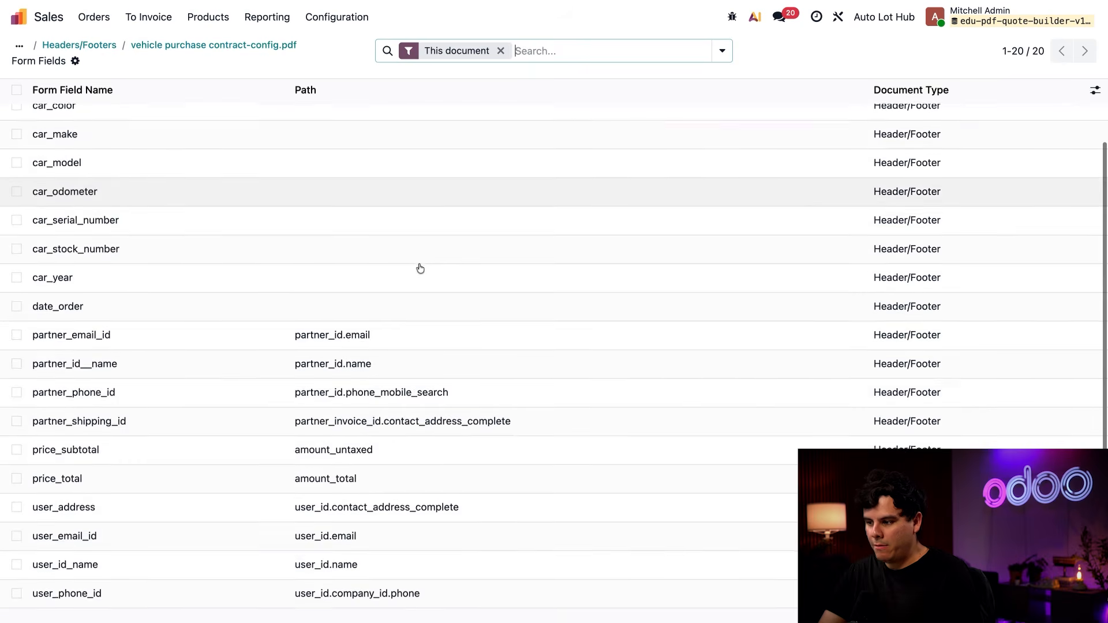
scroll(419, 268, up, 2)
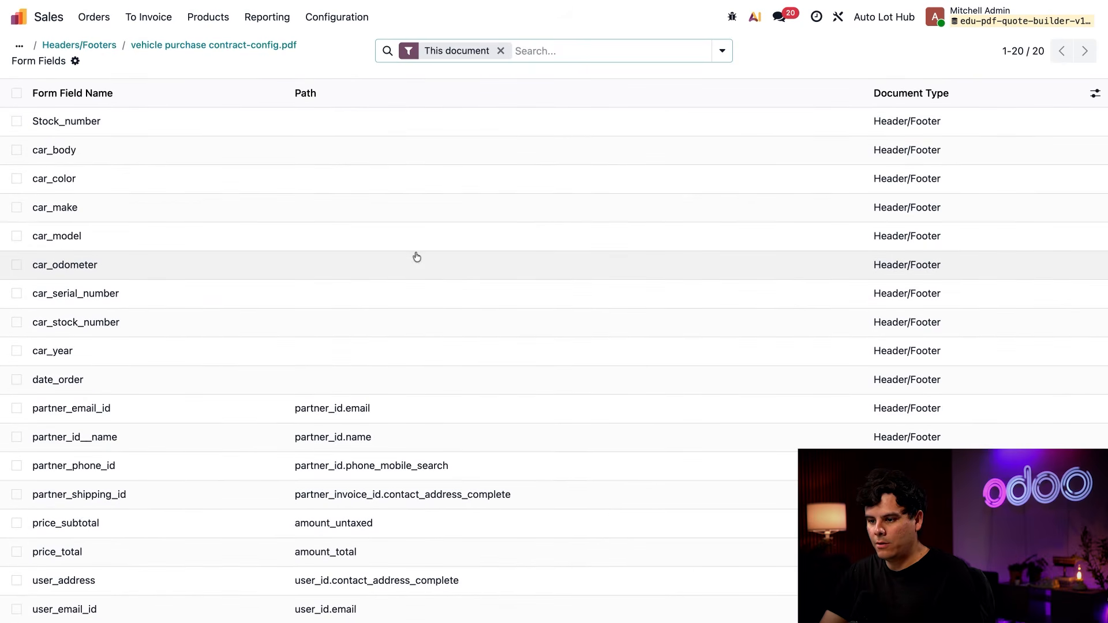
click(225, 46)
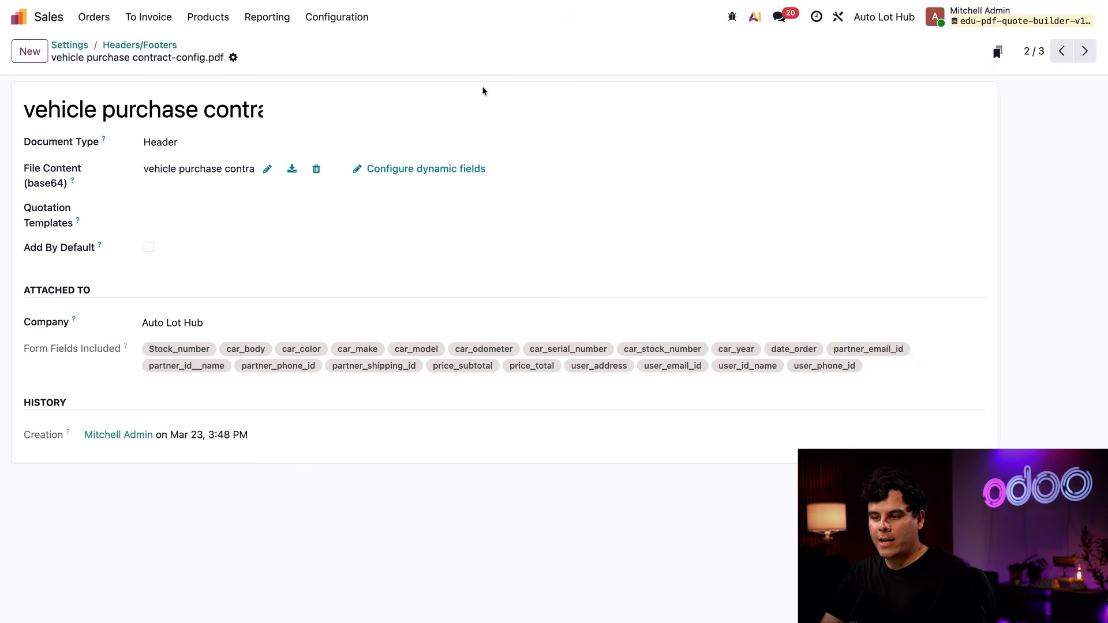
Open the most recent quotation and examine the technical details of its Customer, Quantity and Unit Price fields.
click(94, 17)
click(100, 44)
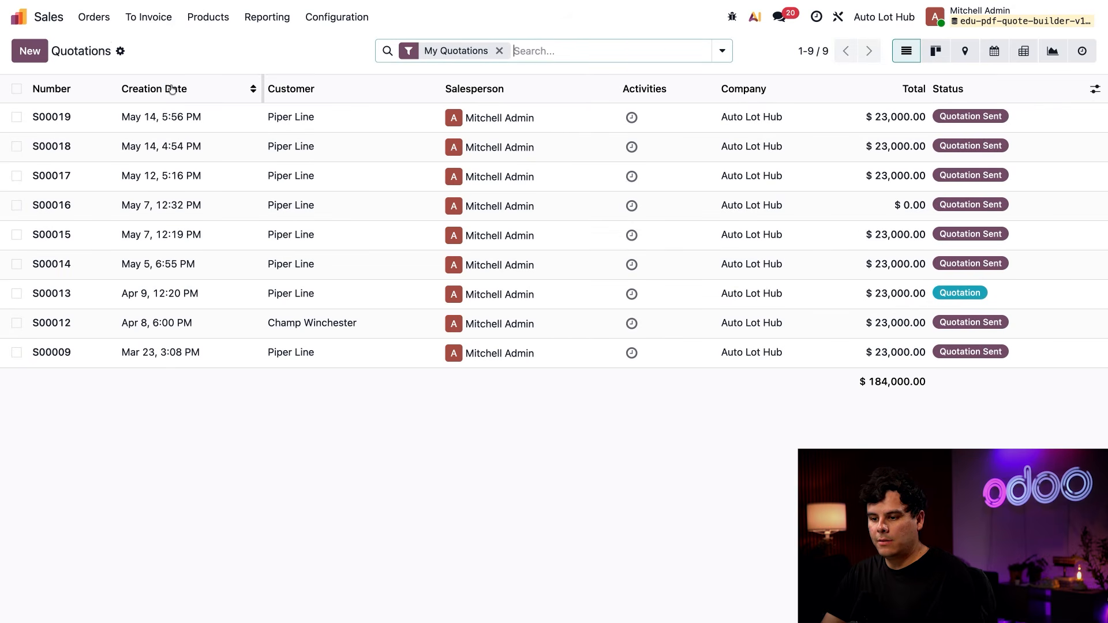
click(173, 118)
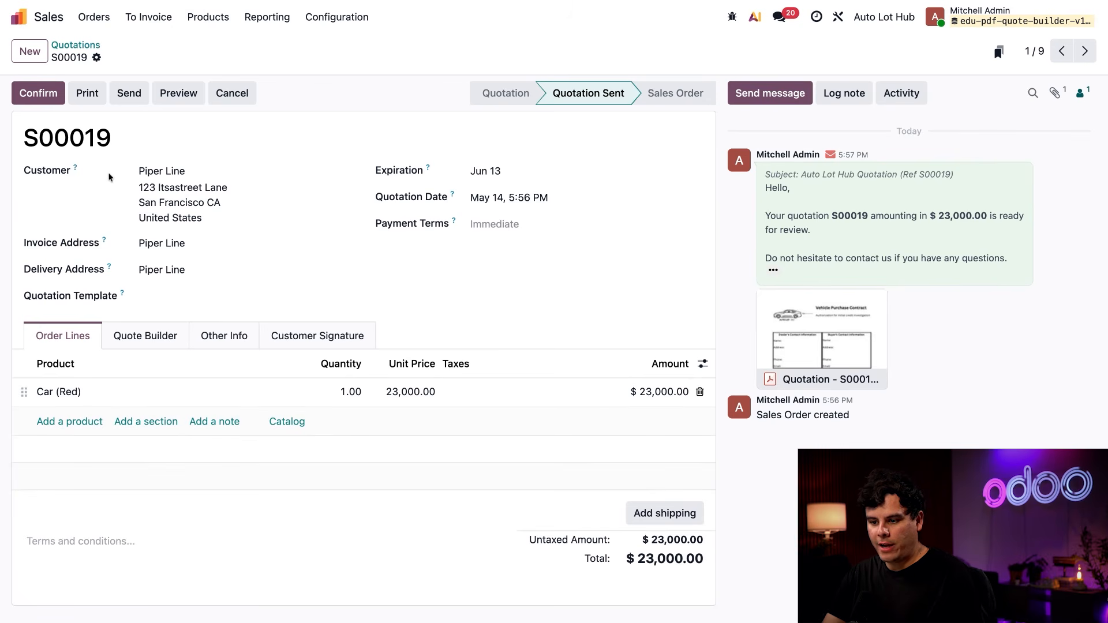
mouse_move(75, 171)
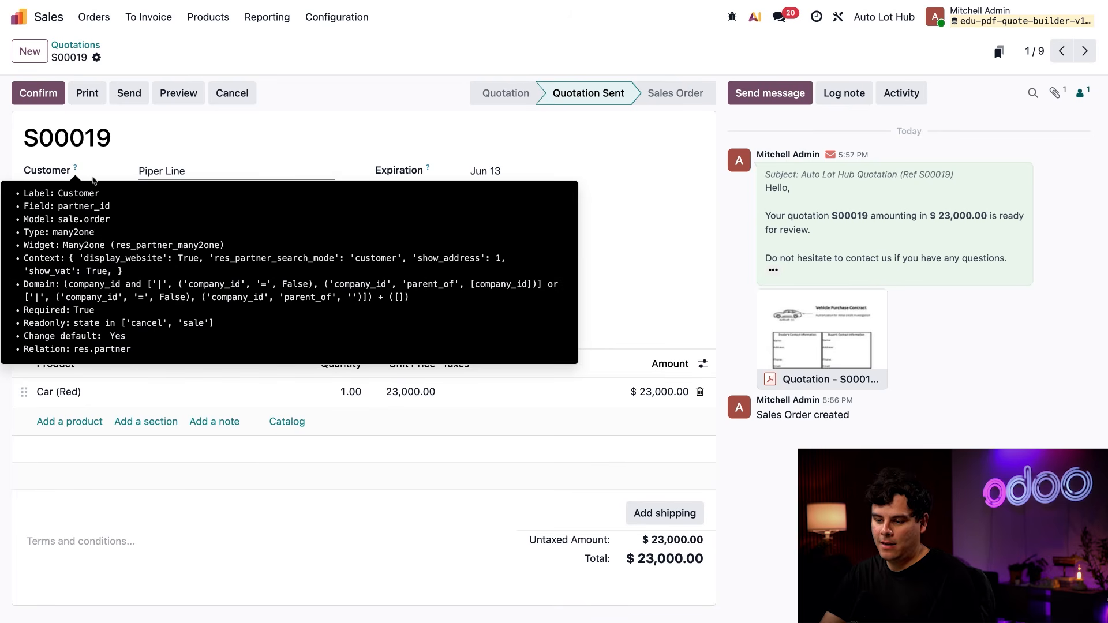
mouse_move(343, 369)
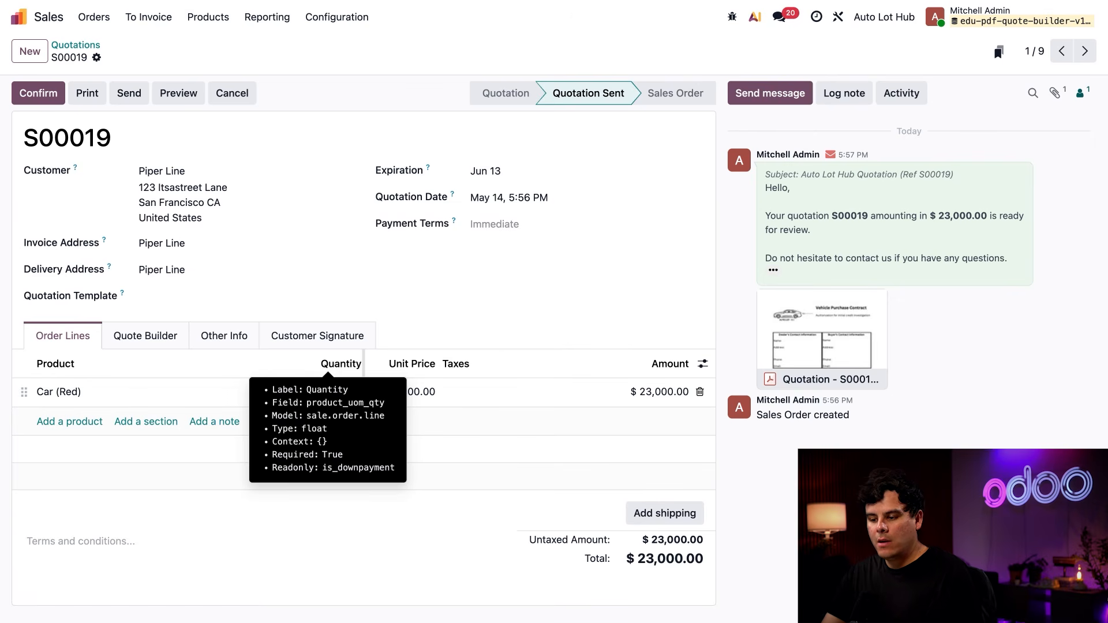
mouse_move(404, 371)
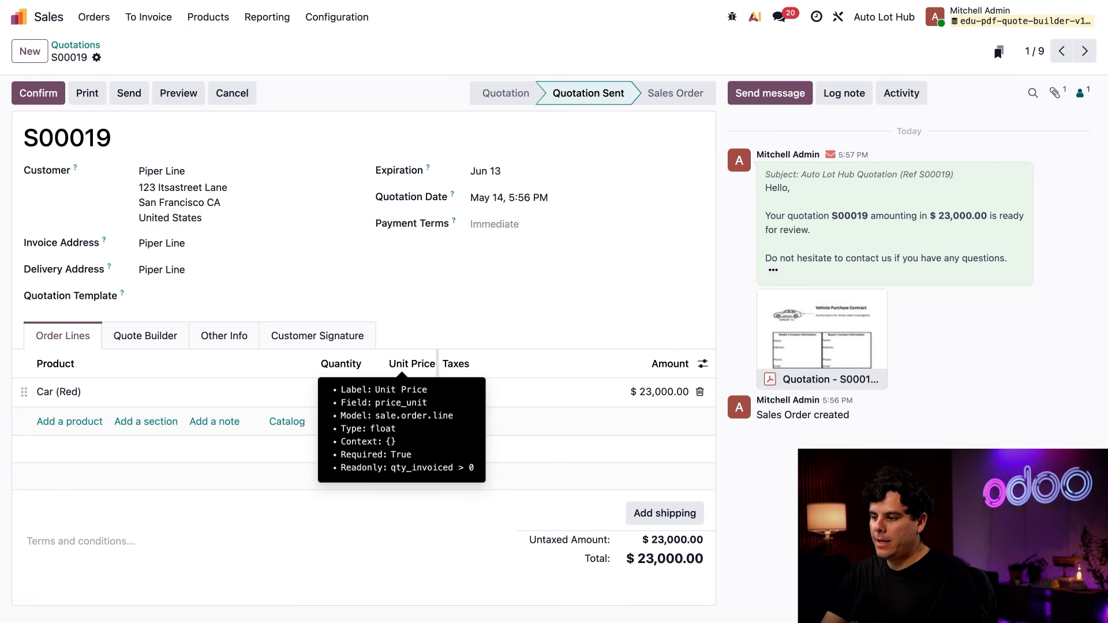
Leave developer mode from the open quotation.
click(731, 17)
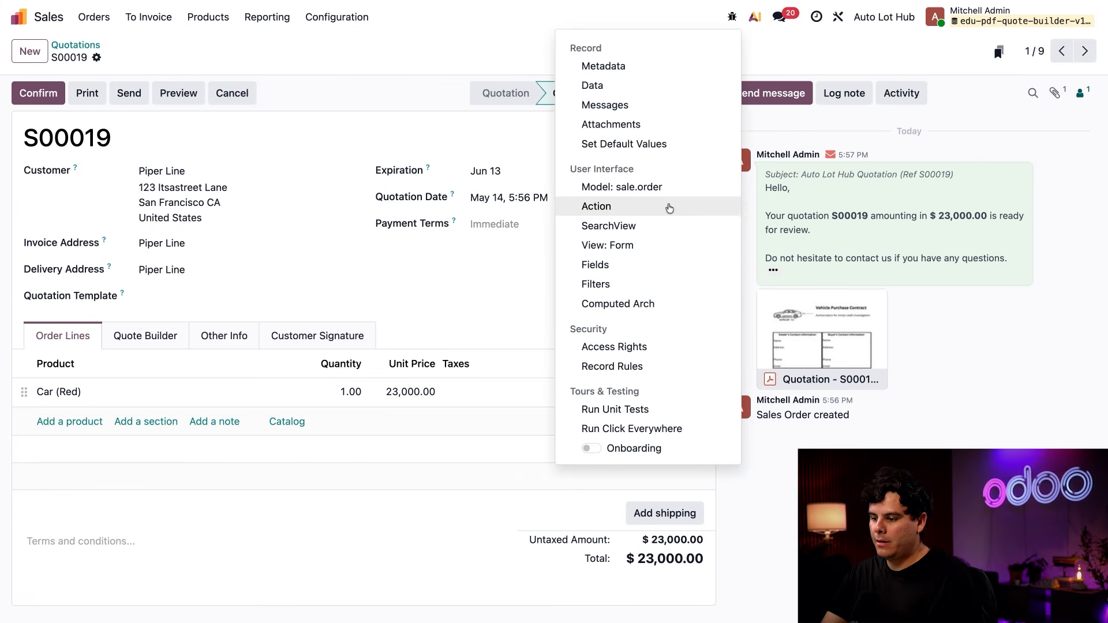
scroll(663, 317, down, 3)
click(637, 458)
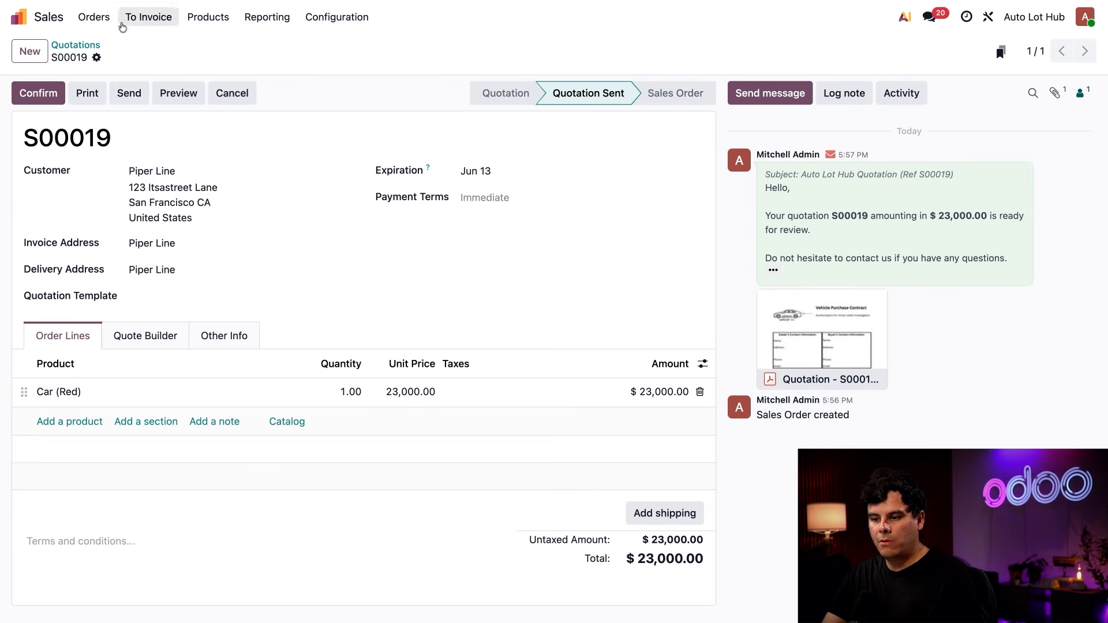
Create a new quotation from the Quotations list and choose the existing customer matching "pip".
click(93, 17)
click(111, 45)
click(30, 51)
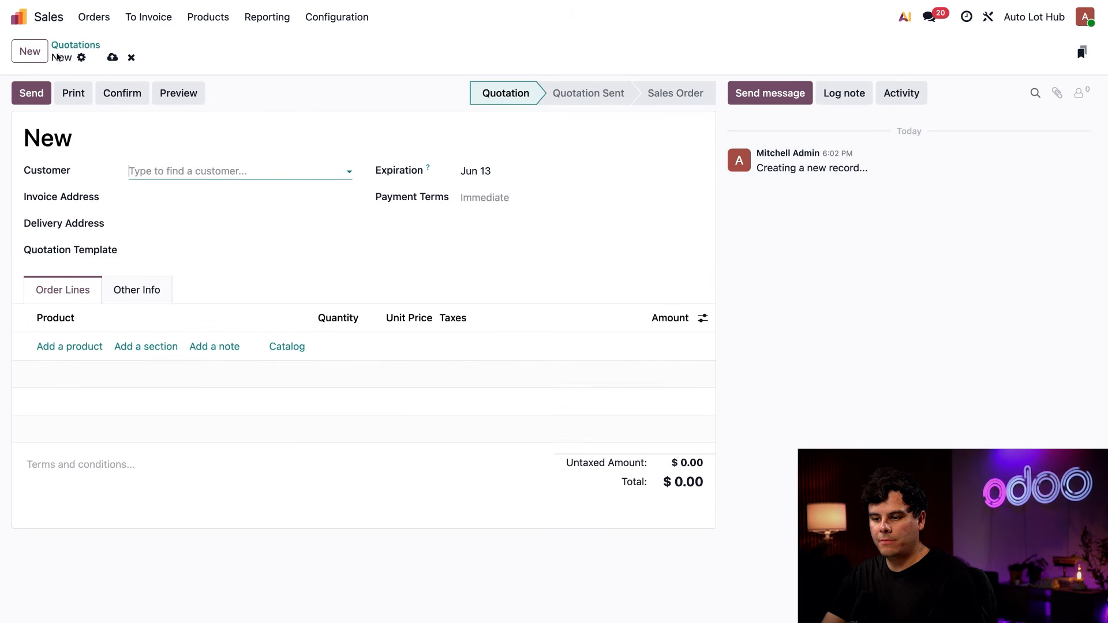
text(pip)
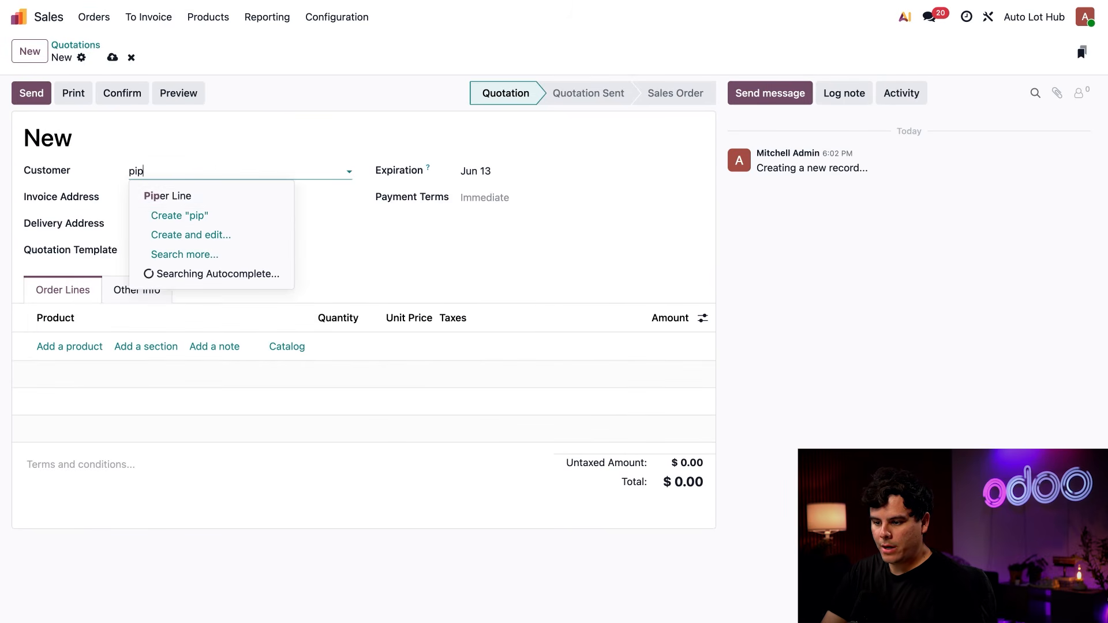
click(176, 196)
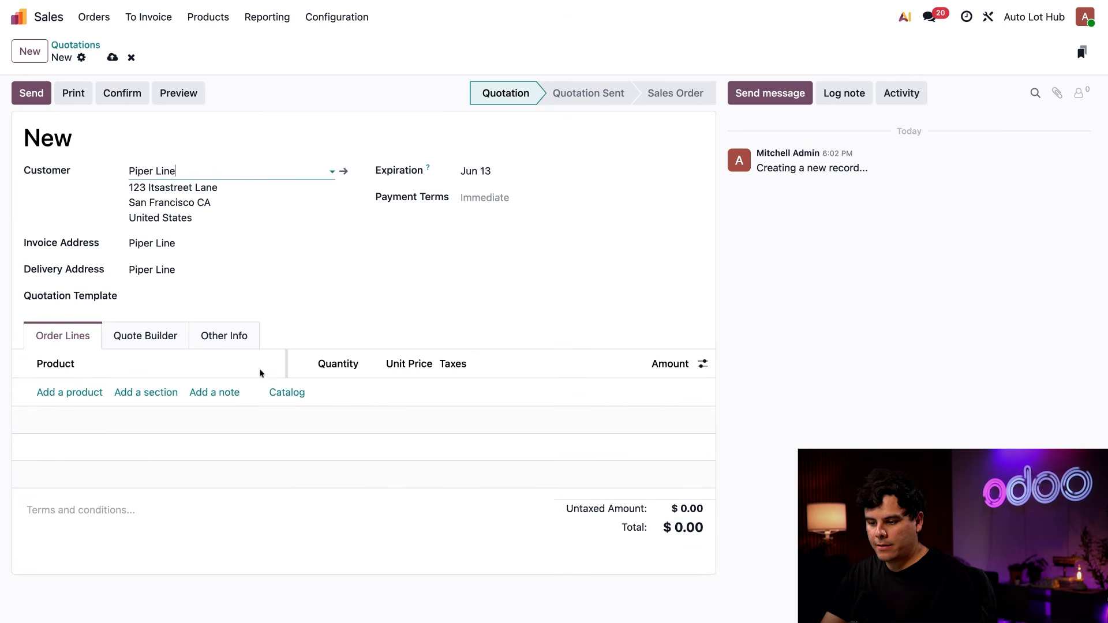
Add one red Car from the product catalog to the quotation and return to the quotation form.
click(281, 393)
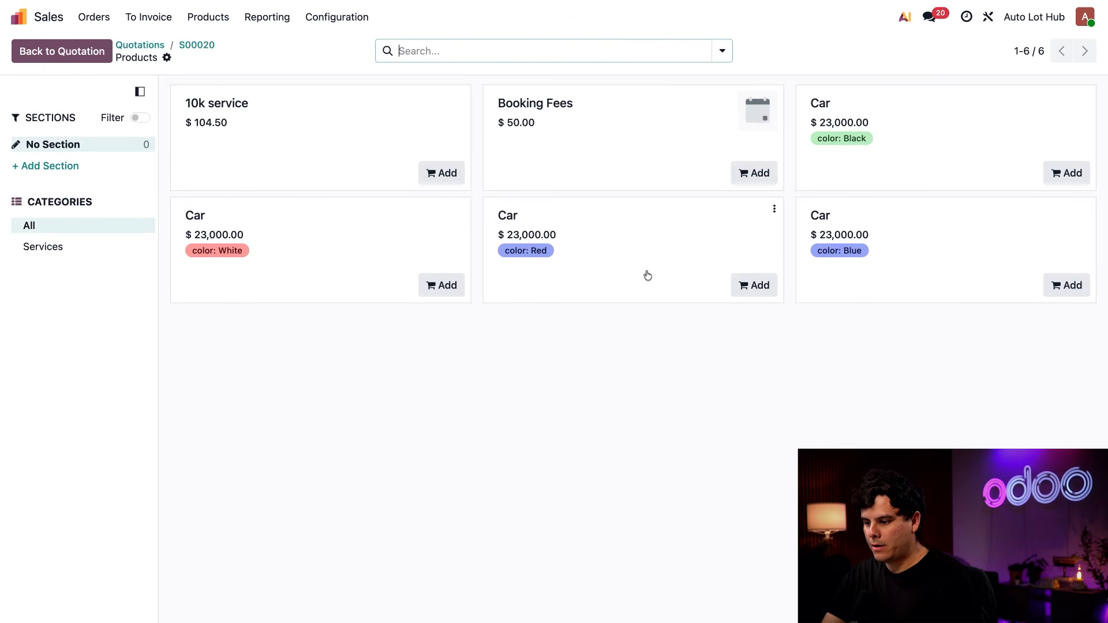
click(753, 285)
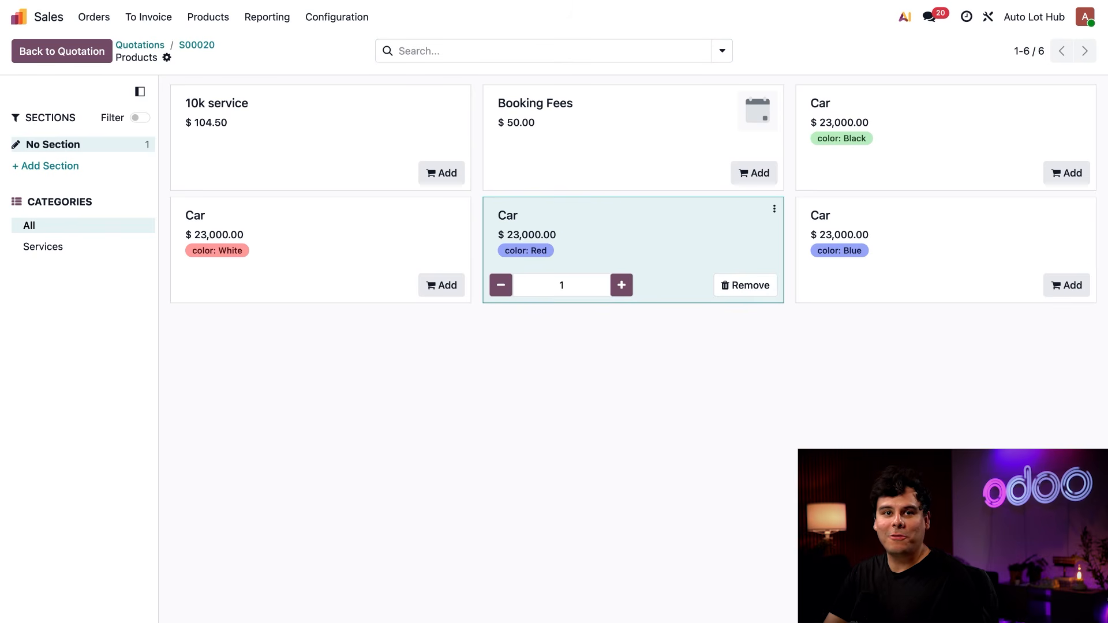
click(194, 45)
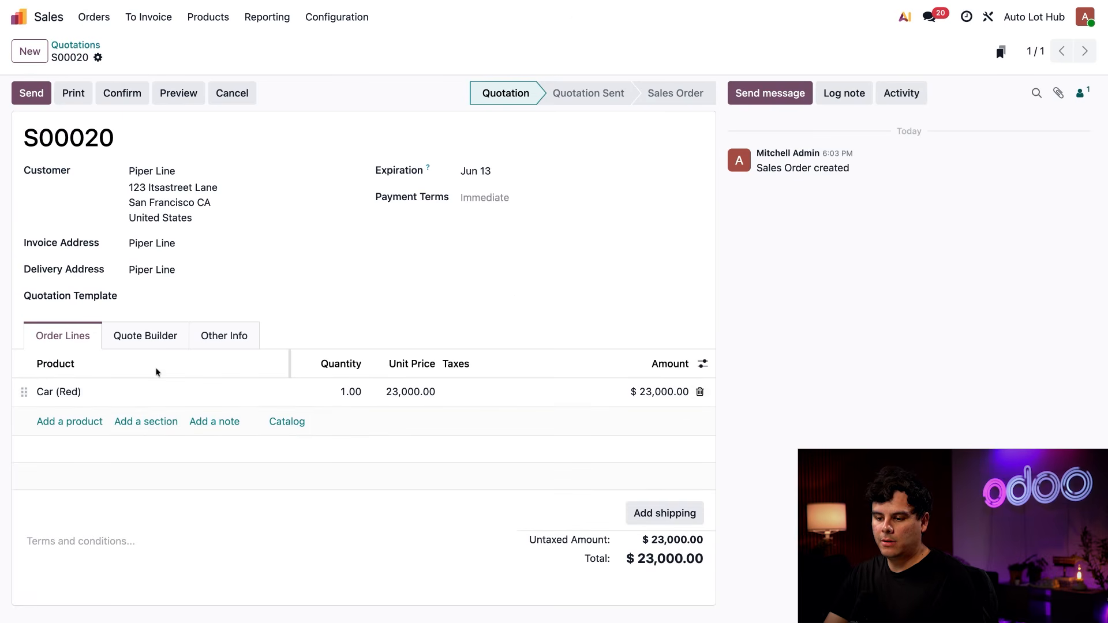
Select vehicle purchase contract-config.pdf as the quotation's header in the Quote Builder and review its custom content fields.
click(134, 335)
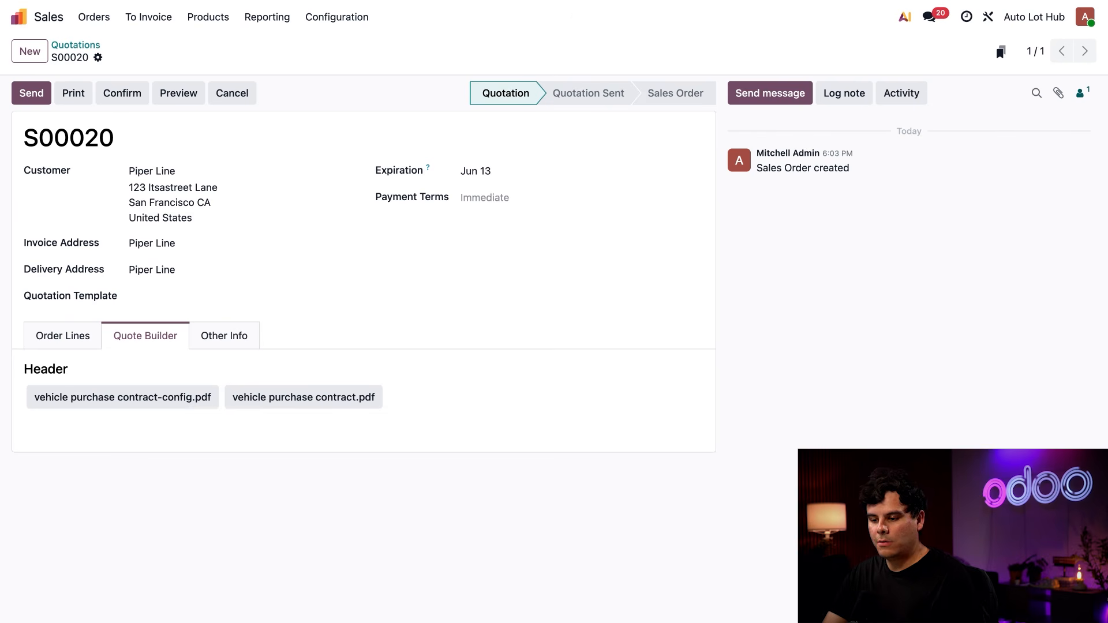
click(118, 398)
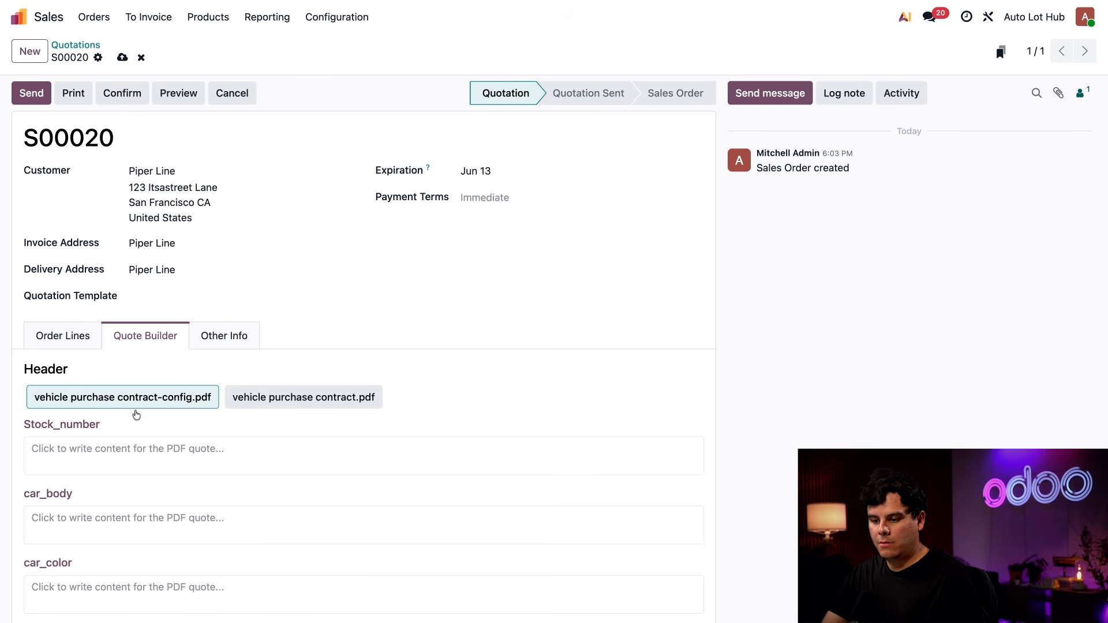
scroll(186, 463, down, 1)
scroll(186, 463, down, 1)
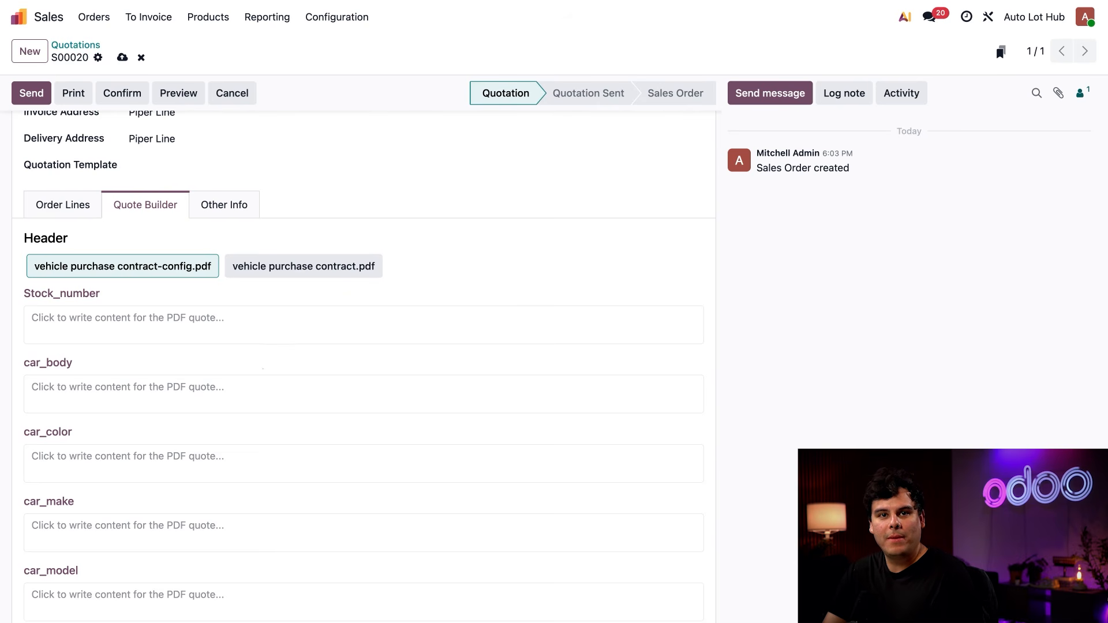
Email the quotation with its attached PDF to the customer and open the sent PDF for viewing.
click(33, 94)
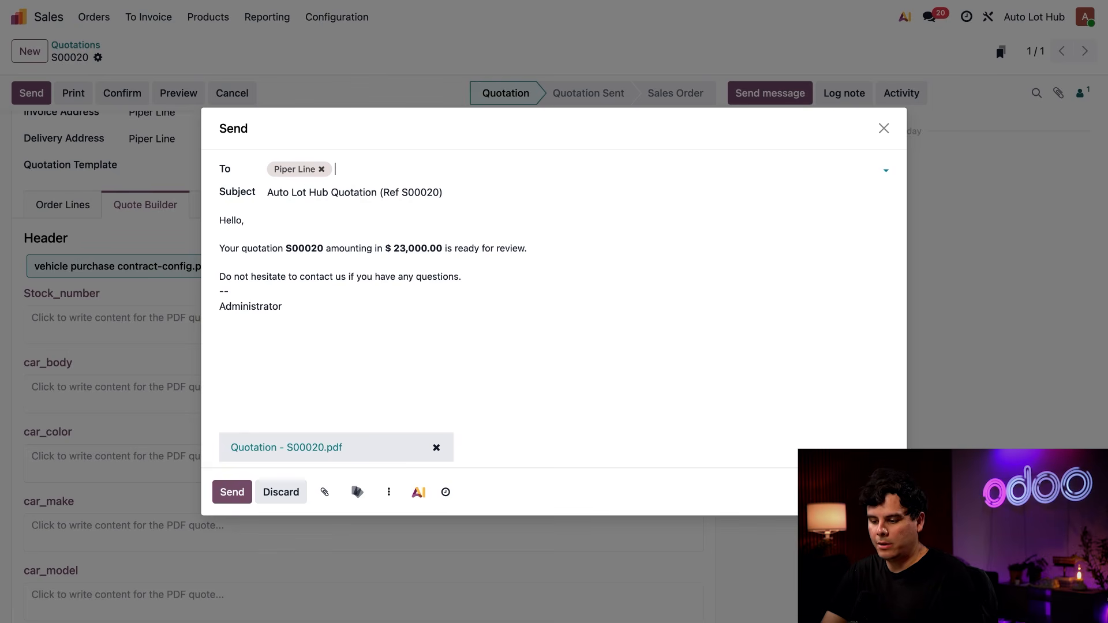
click(232, 491)
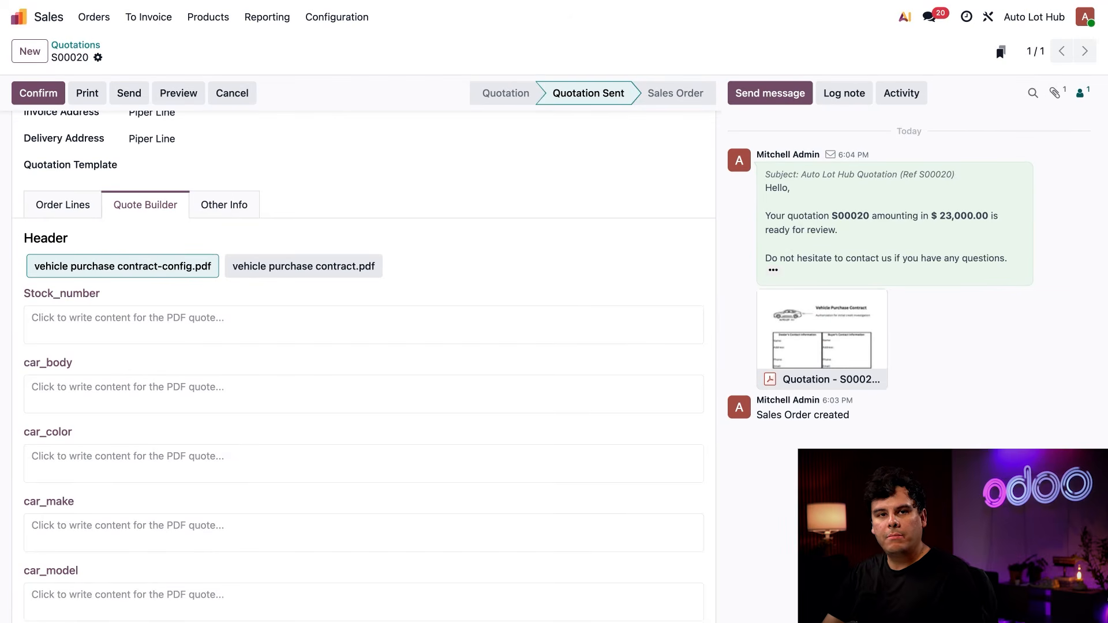
click(830, 334)
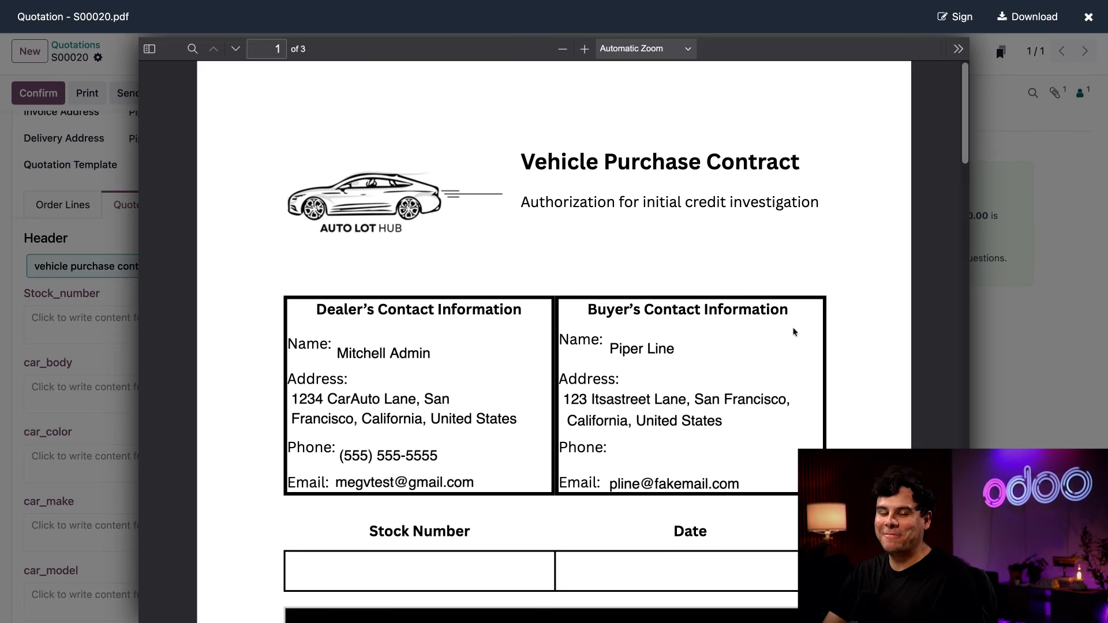